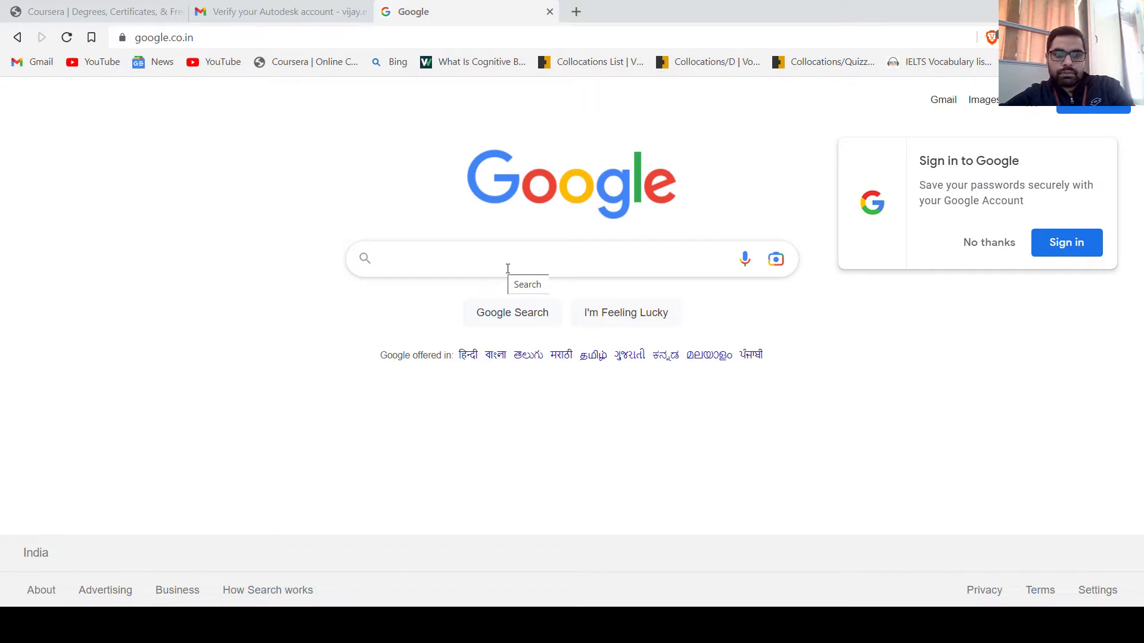
Search Google for 'autocad for students'
click(509, 269)
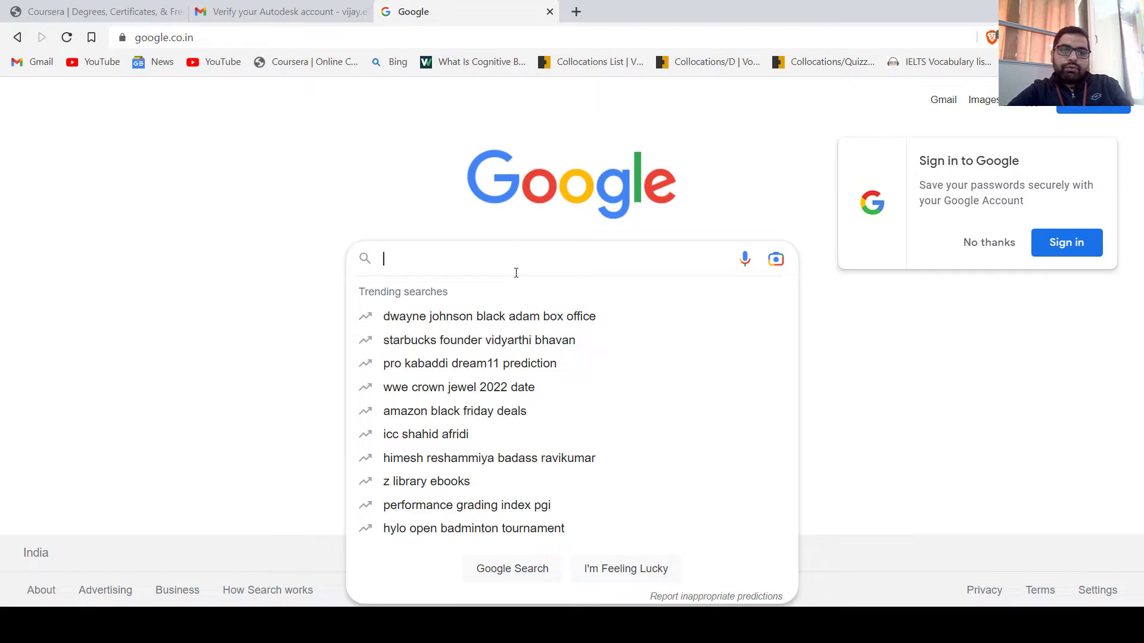
text(au)
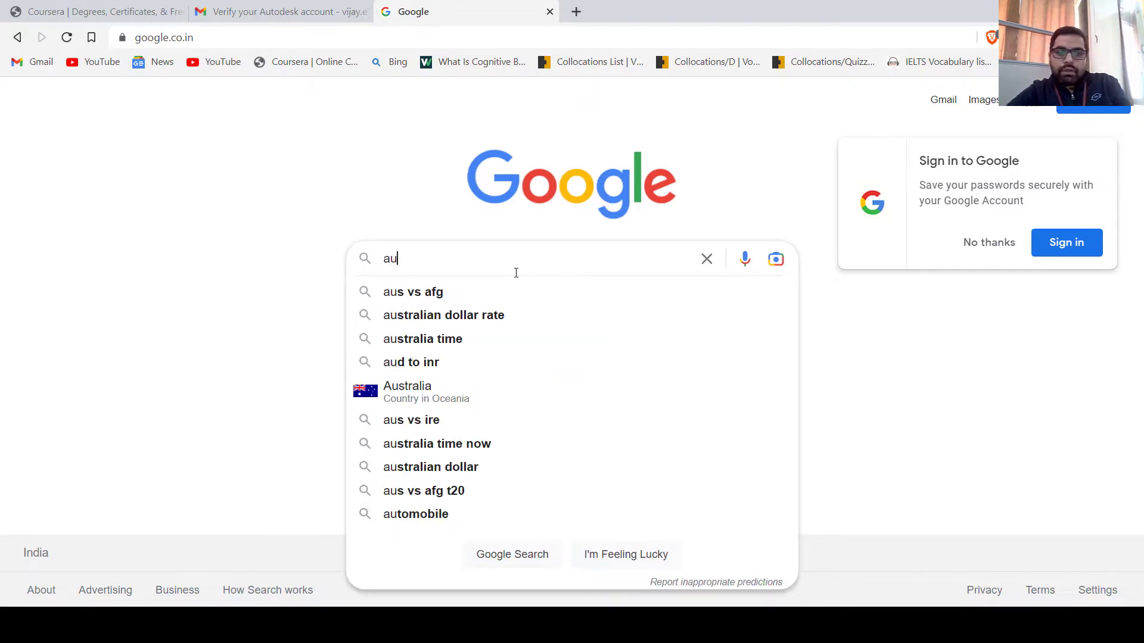
text(tocad for )
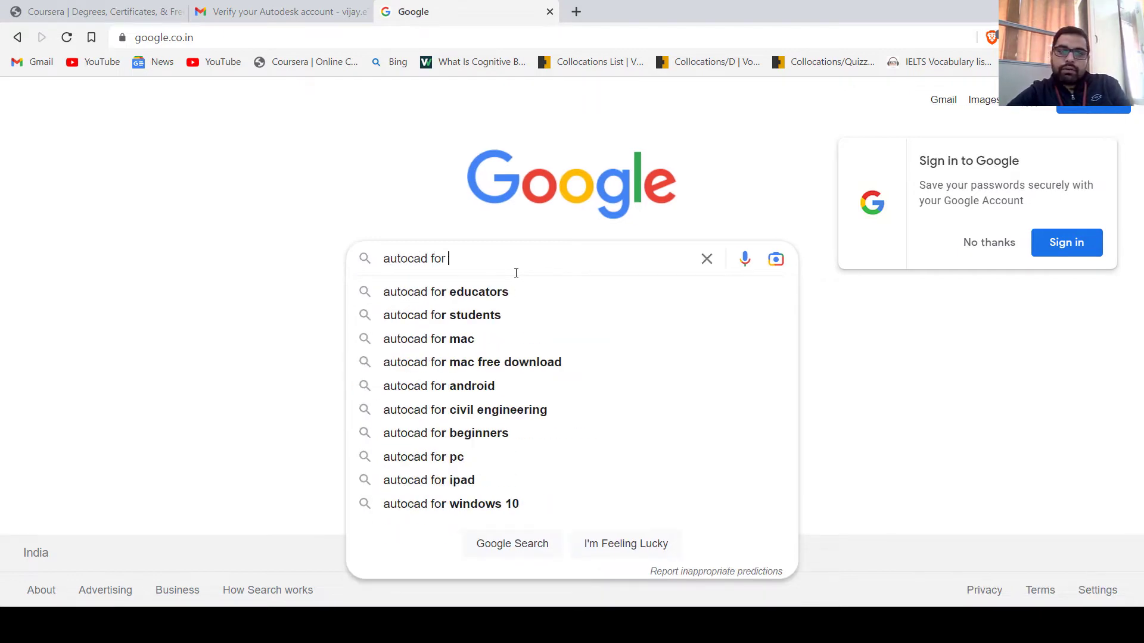
text(students)
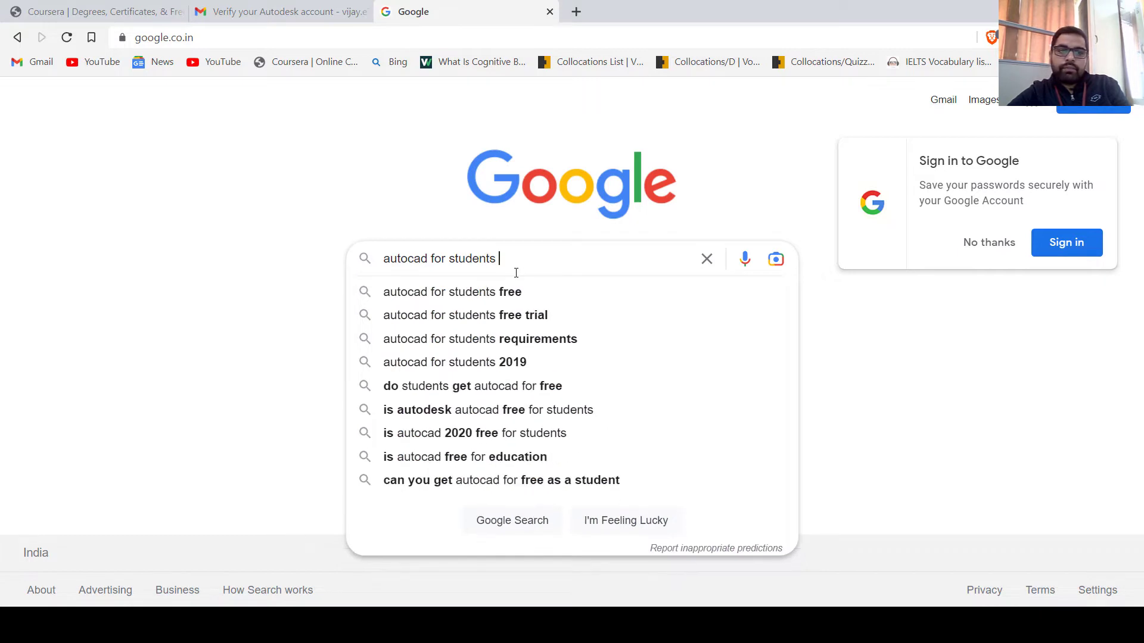
key(Return)
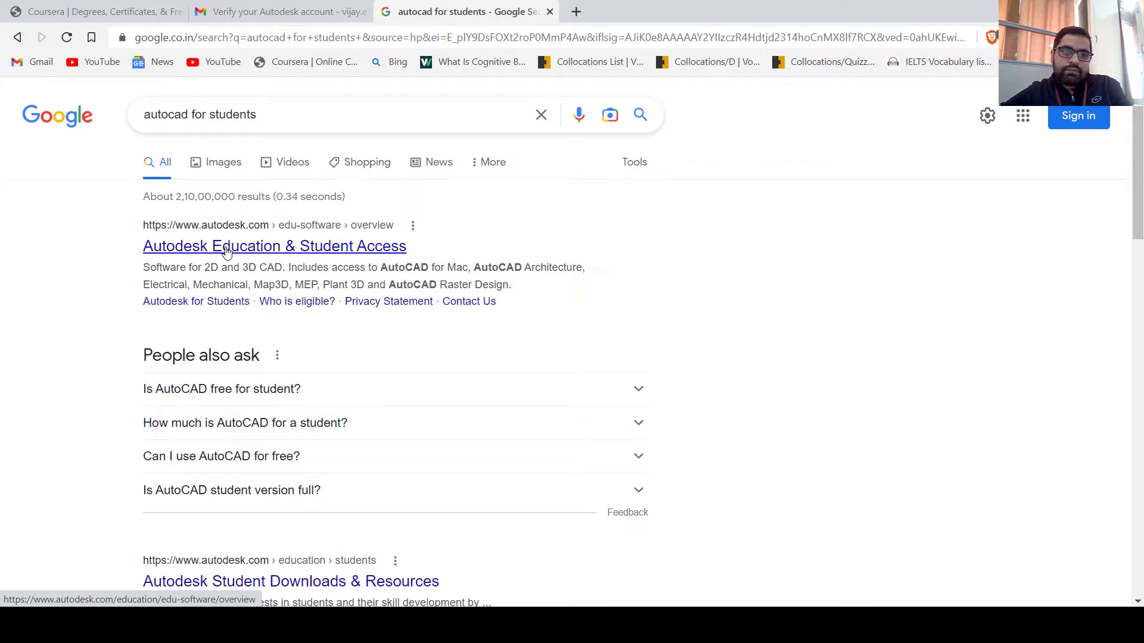
Open the Autodesk Education & Student Access result and choose Get started to reach sign-in
click(297, 252)
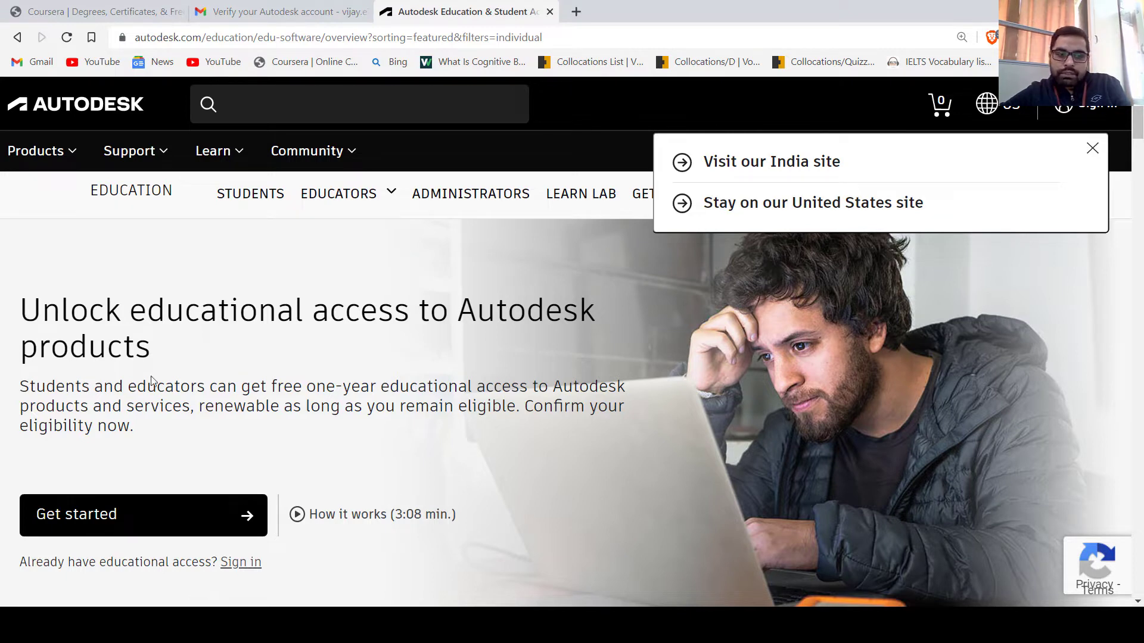
click(142, 522)
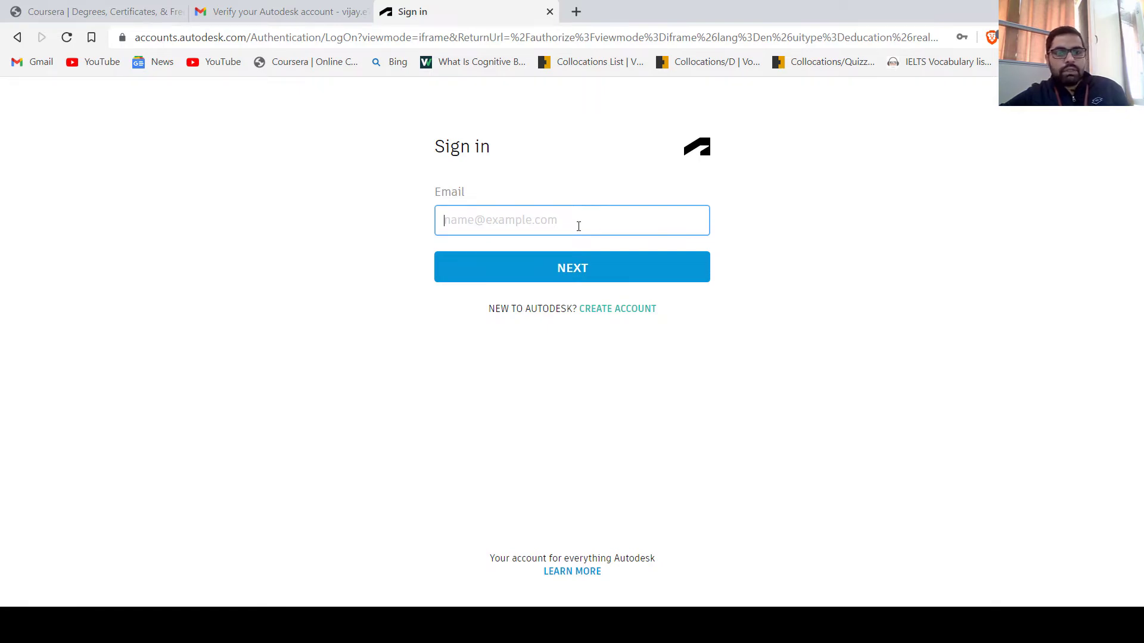
Start a new account as a Student at a University/Post-Secondary institution in India
click(607, 313)
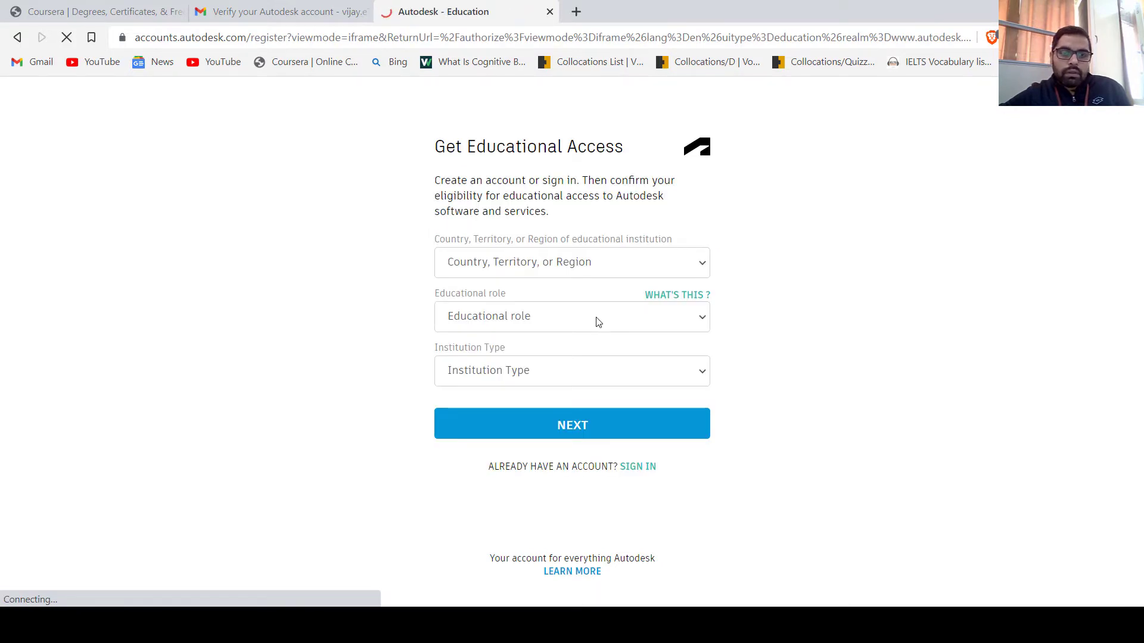
click(538, 267)
click(538, 268)
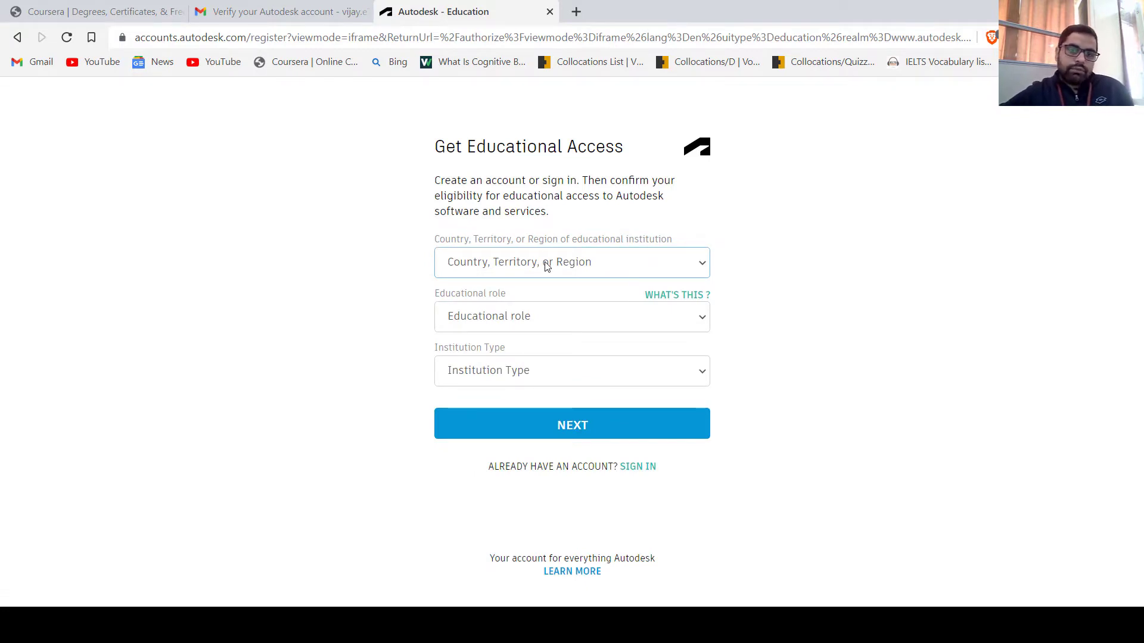
click(547, 267)
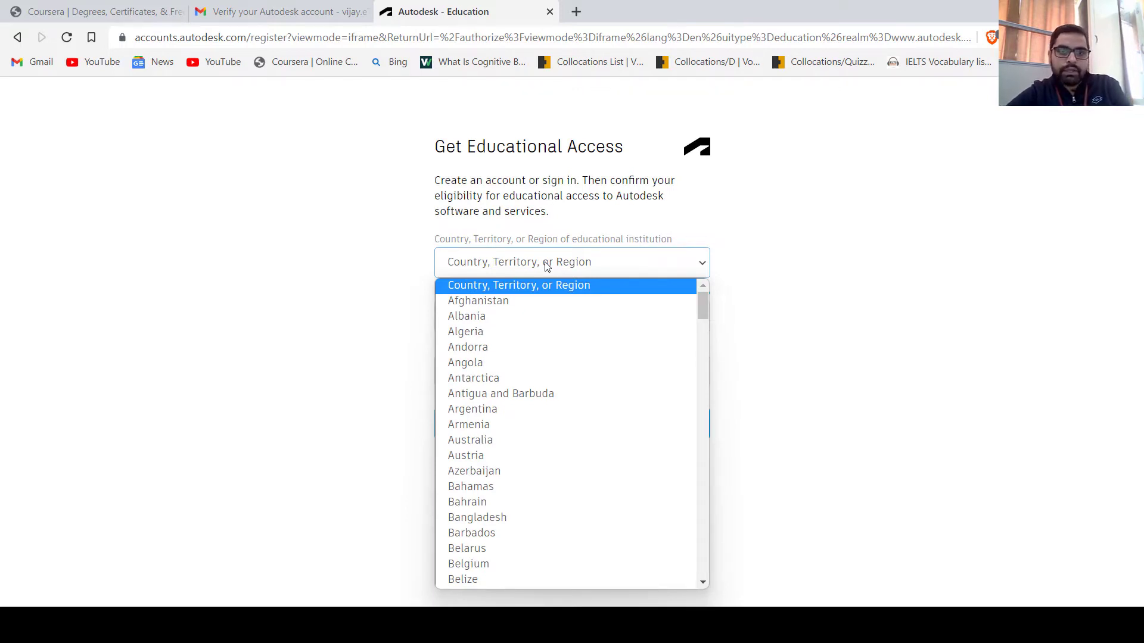
text(india)
key(Return)
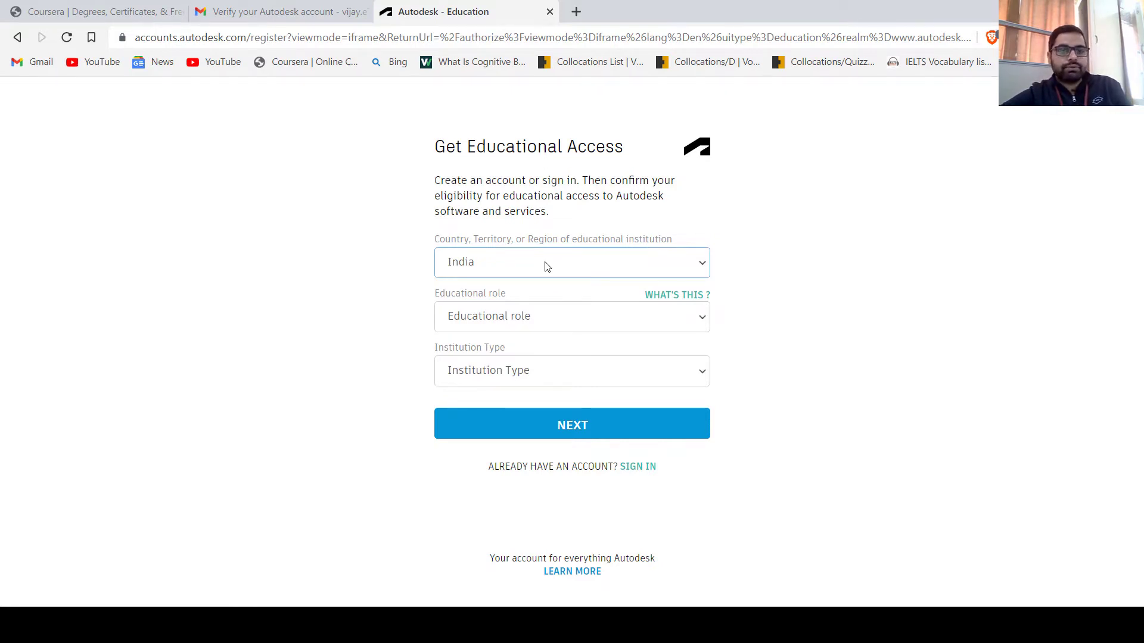
click(501, 320)
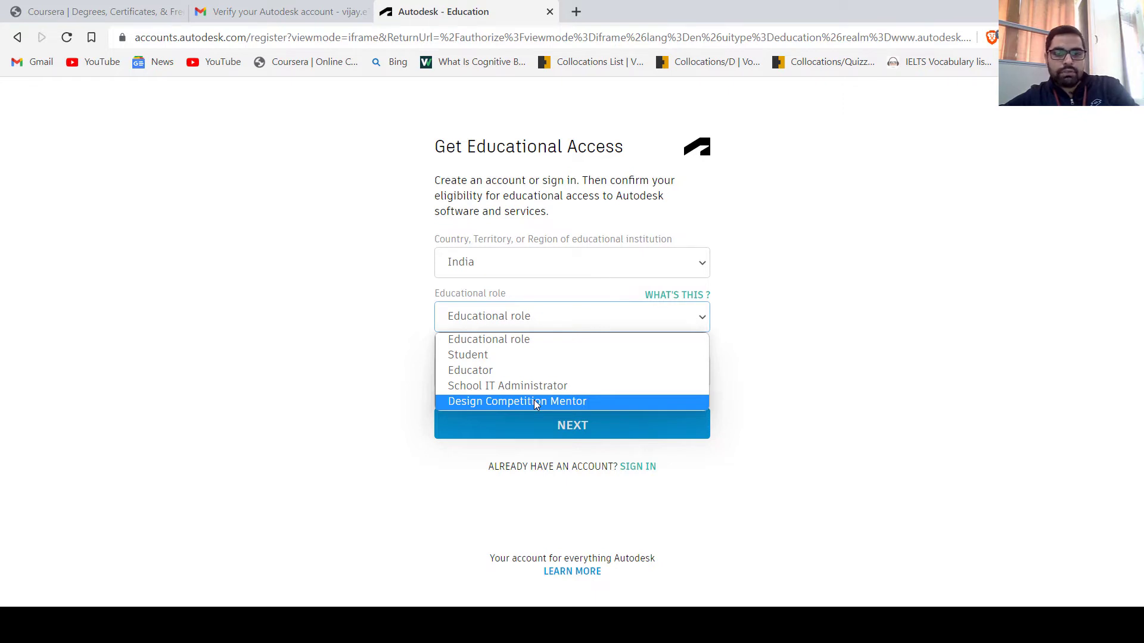
click(520, 356)
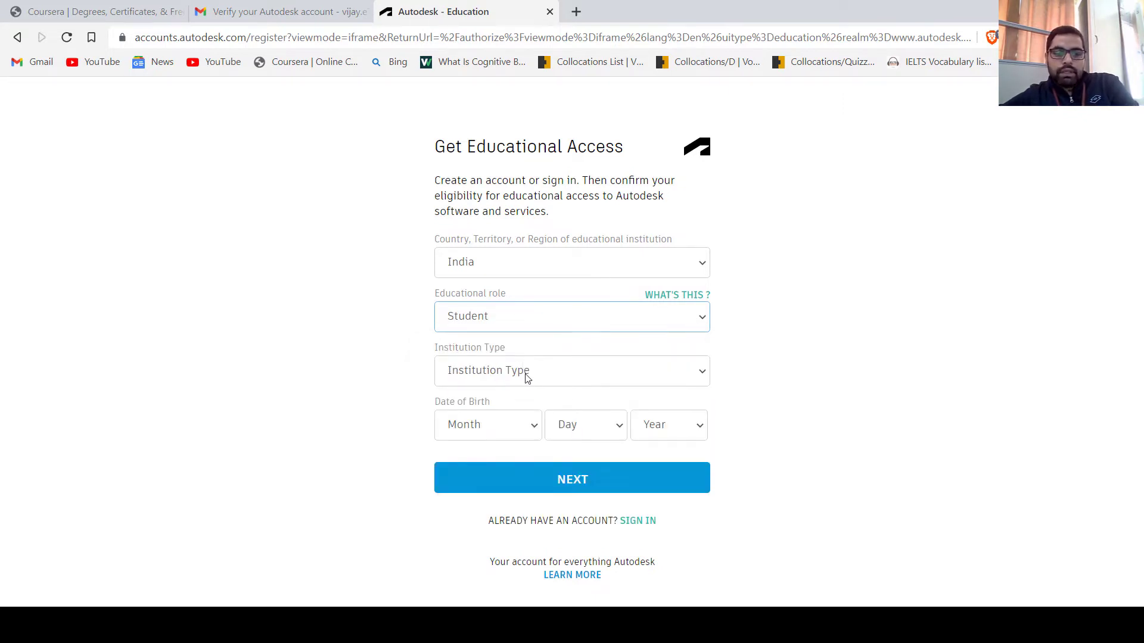
click(527, 377)
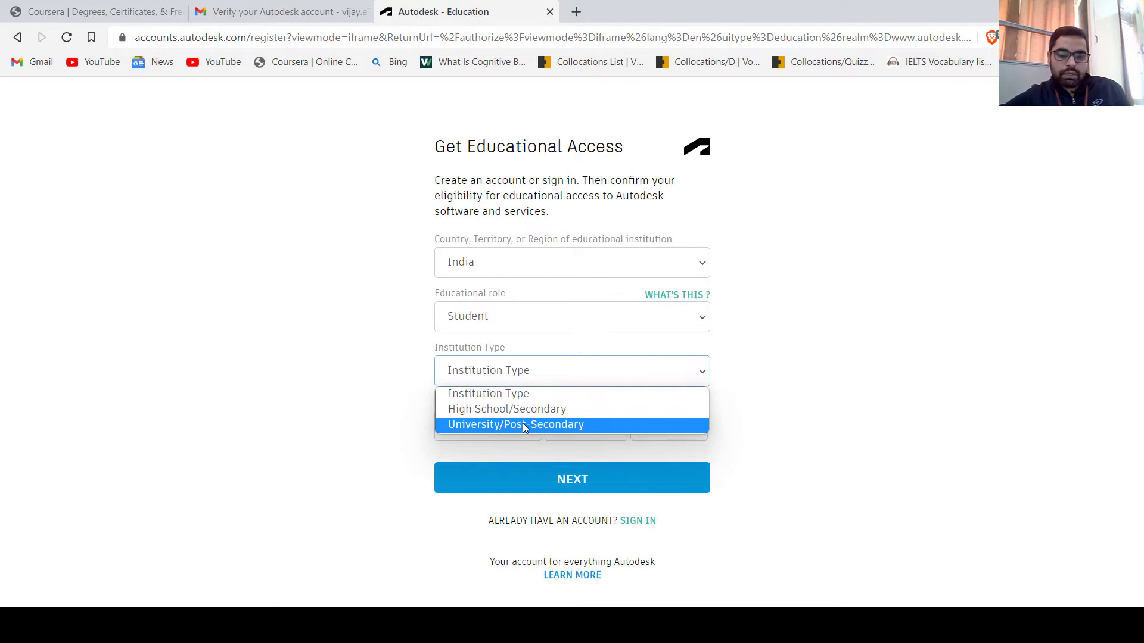
click(524, 428)
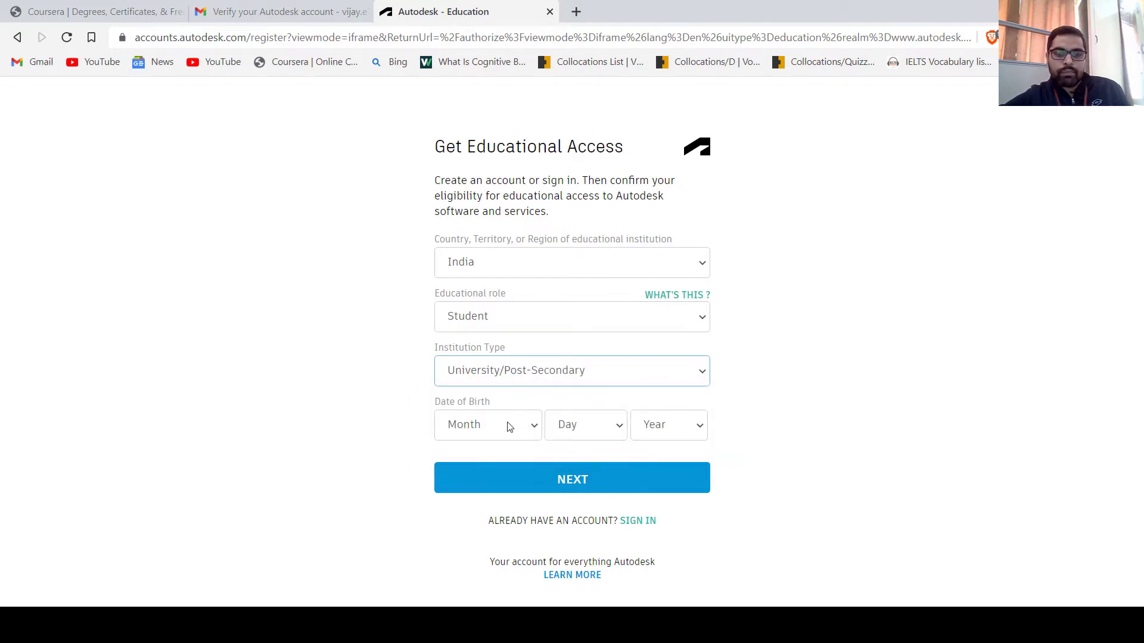
click(509, 422)
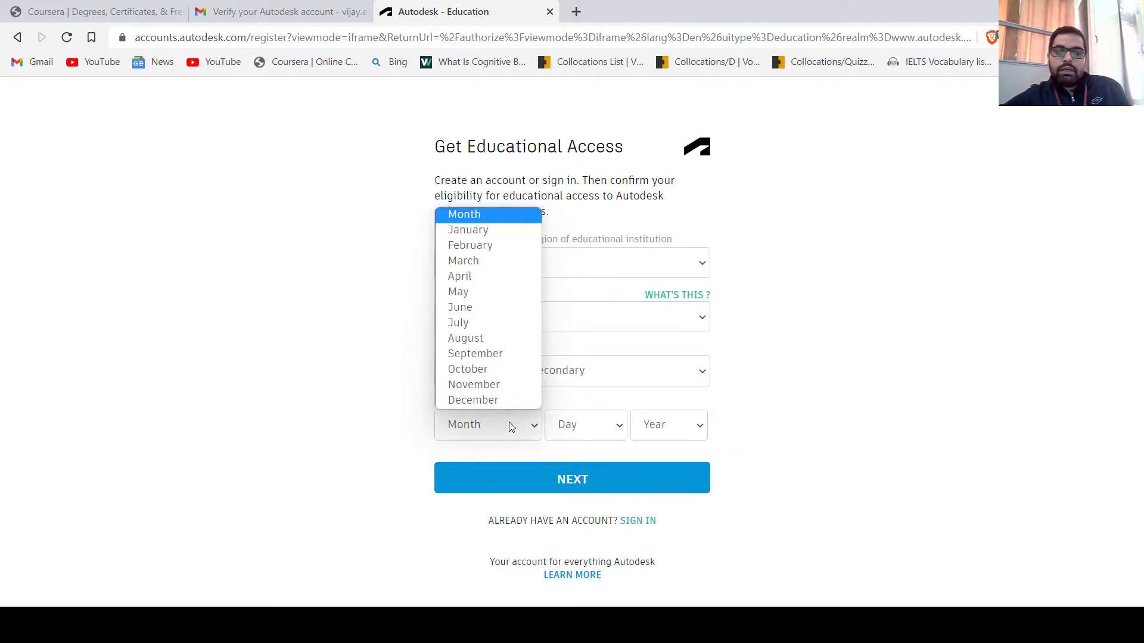
click(492, 278)
click(589, 425)
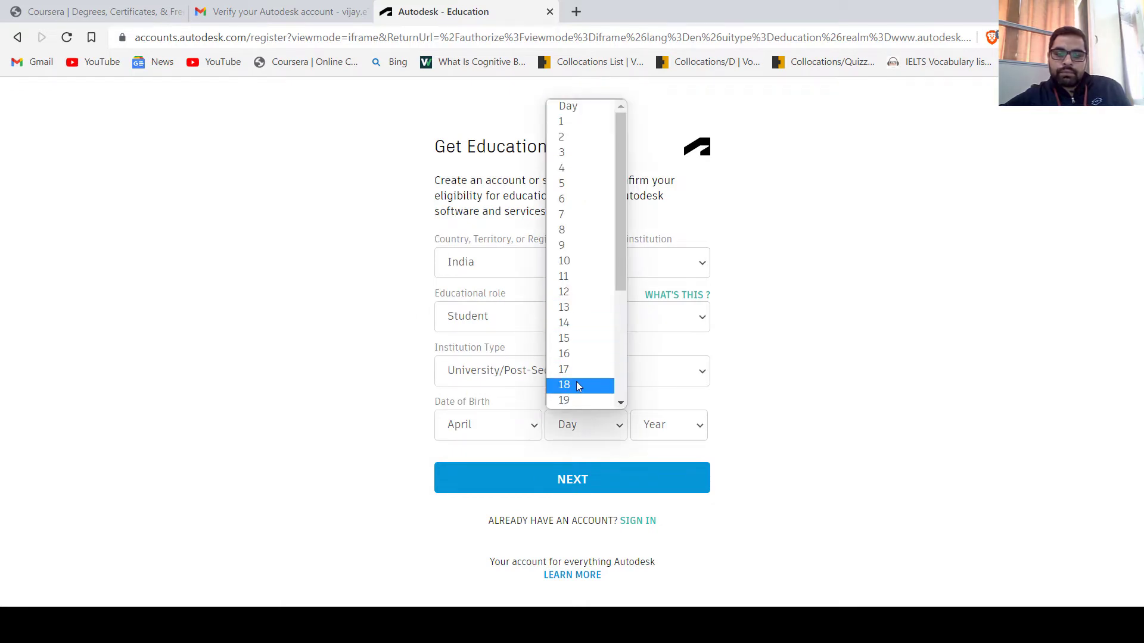
click(565, 402)
click(671, 427)
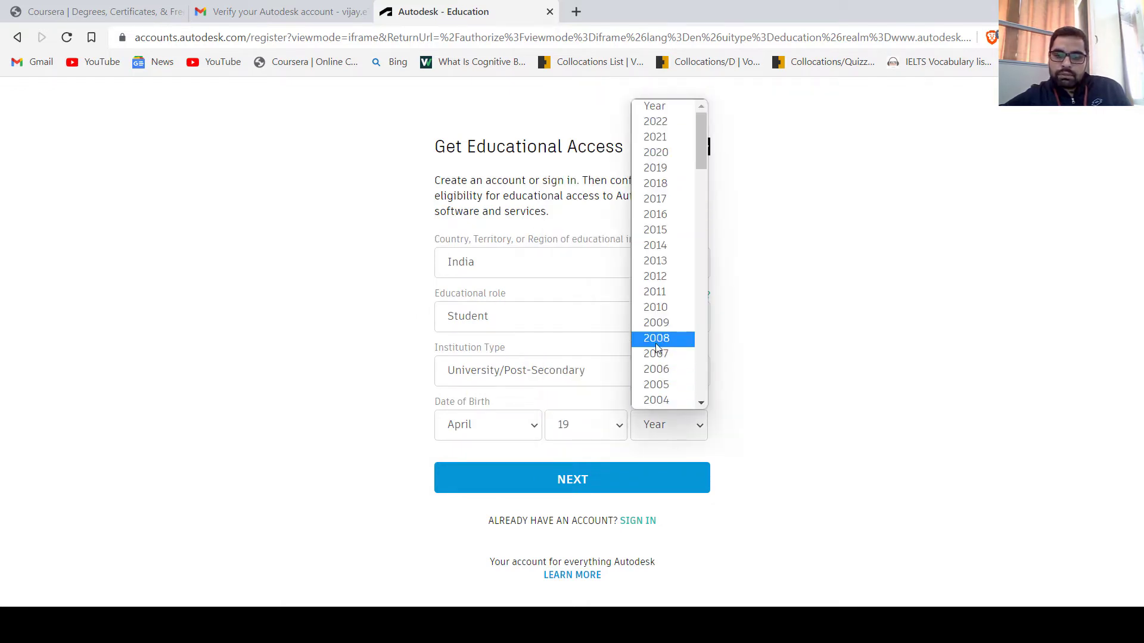
scroll(654, 350, down, 4)
scroll(670, 215, up, 4)
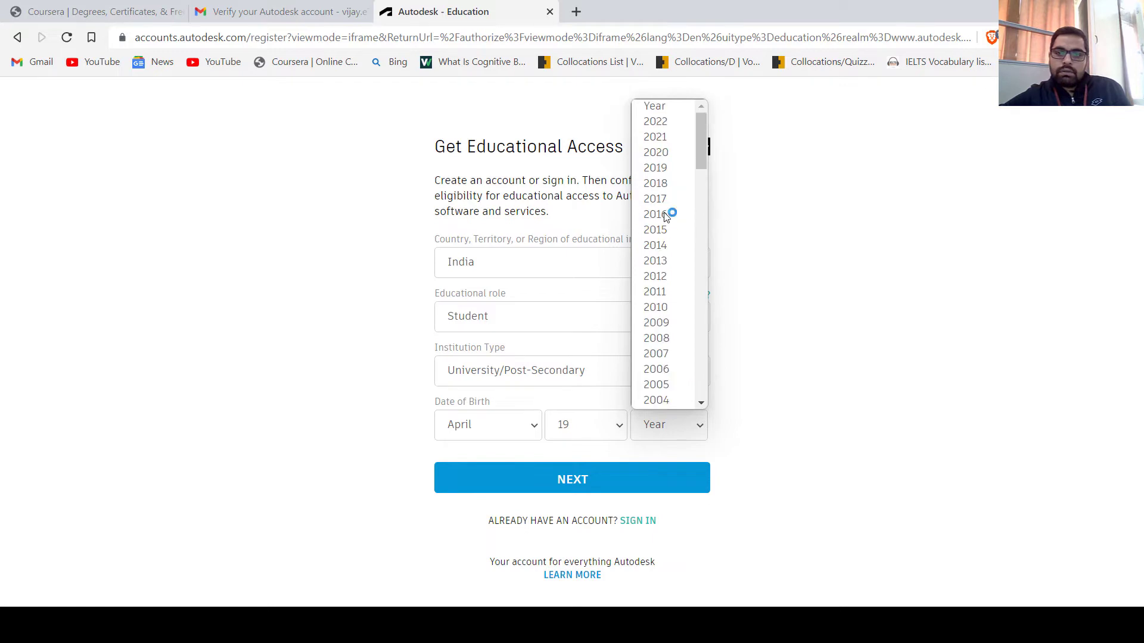
scroll(674, 286, down, 4)
click(658, 296)
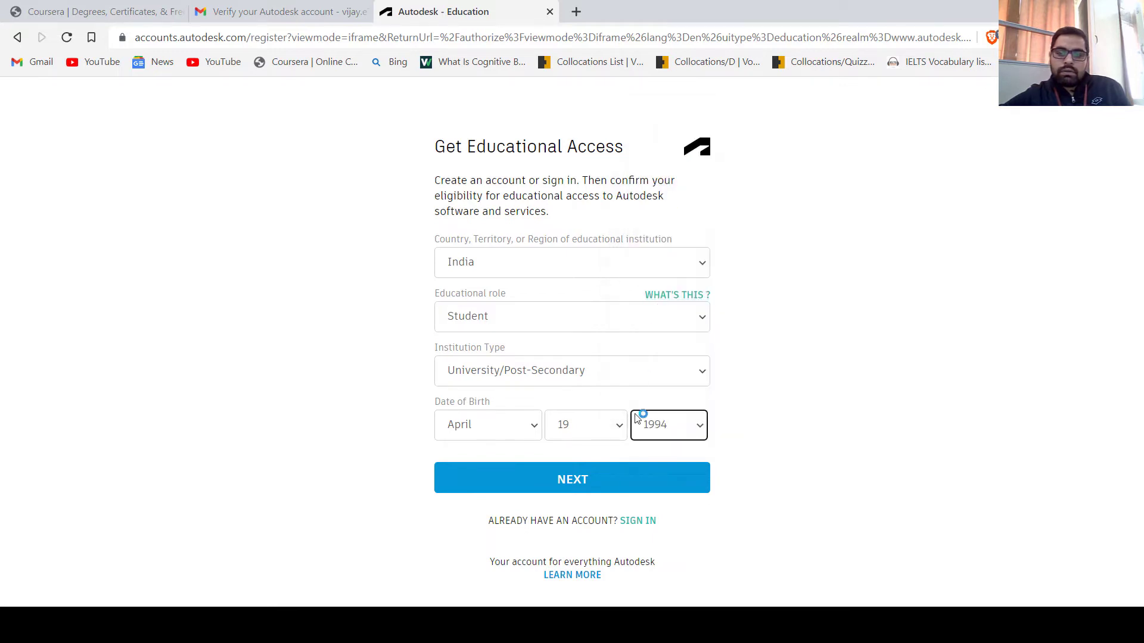
click(603, 481)
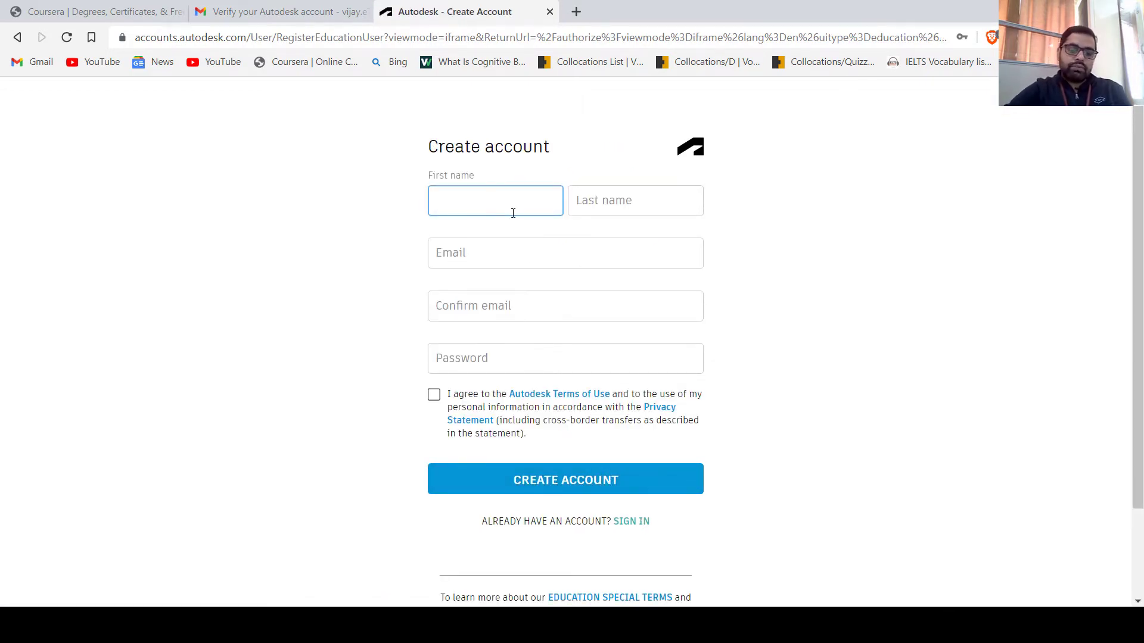
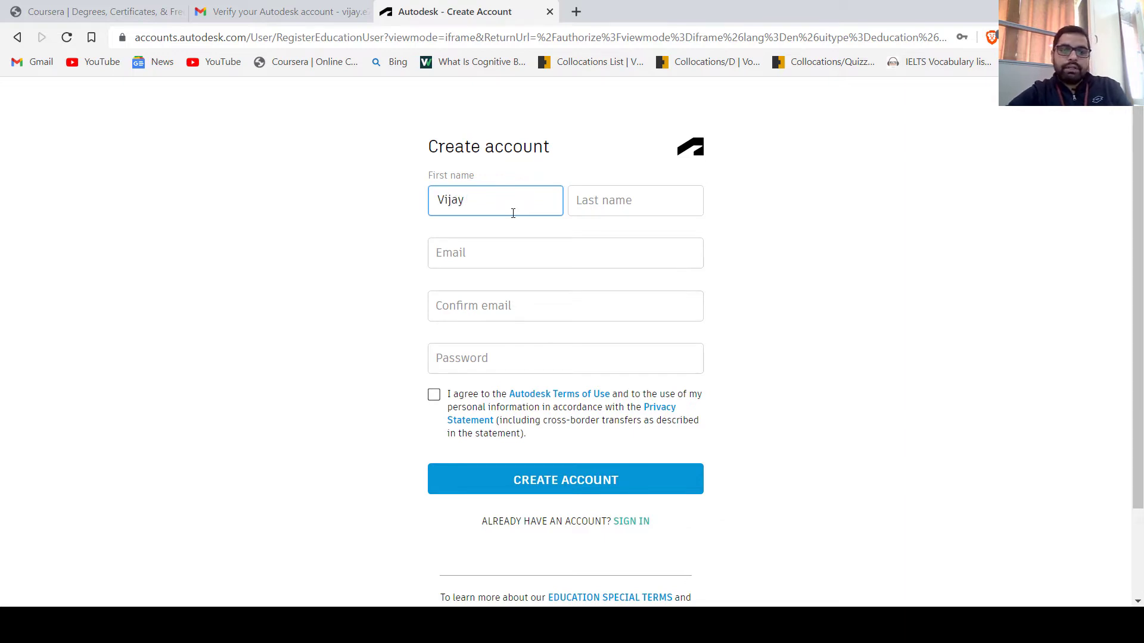
Enter the account holder's first and last name
key(Tab)
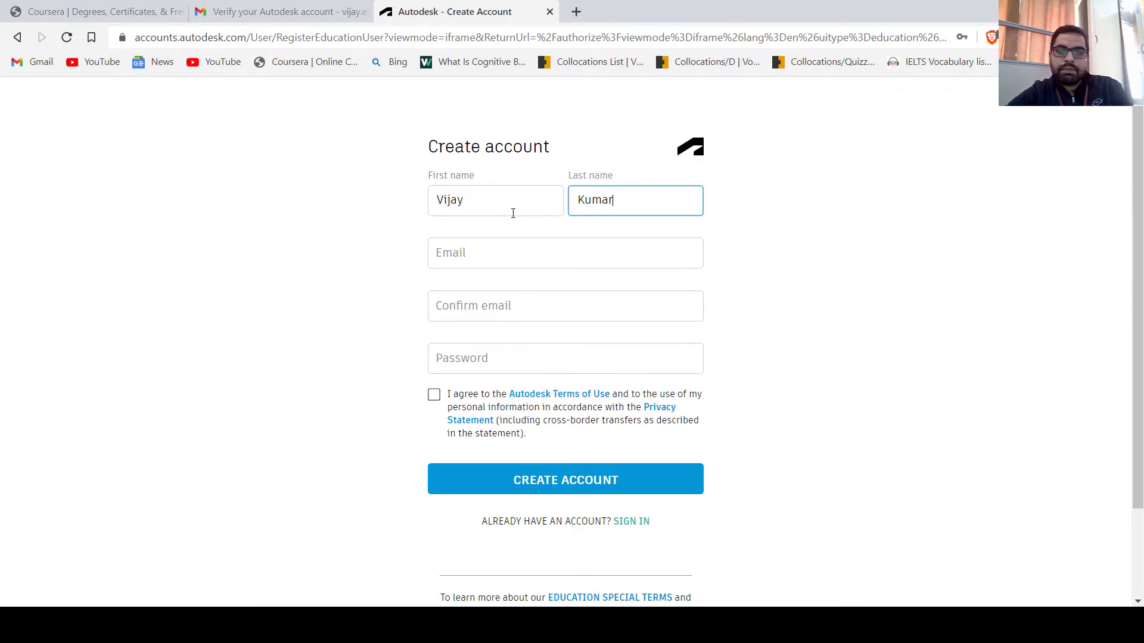
key(Tab)
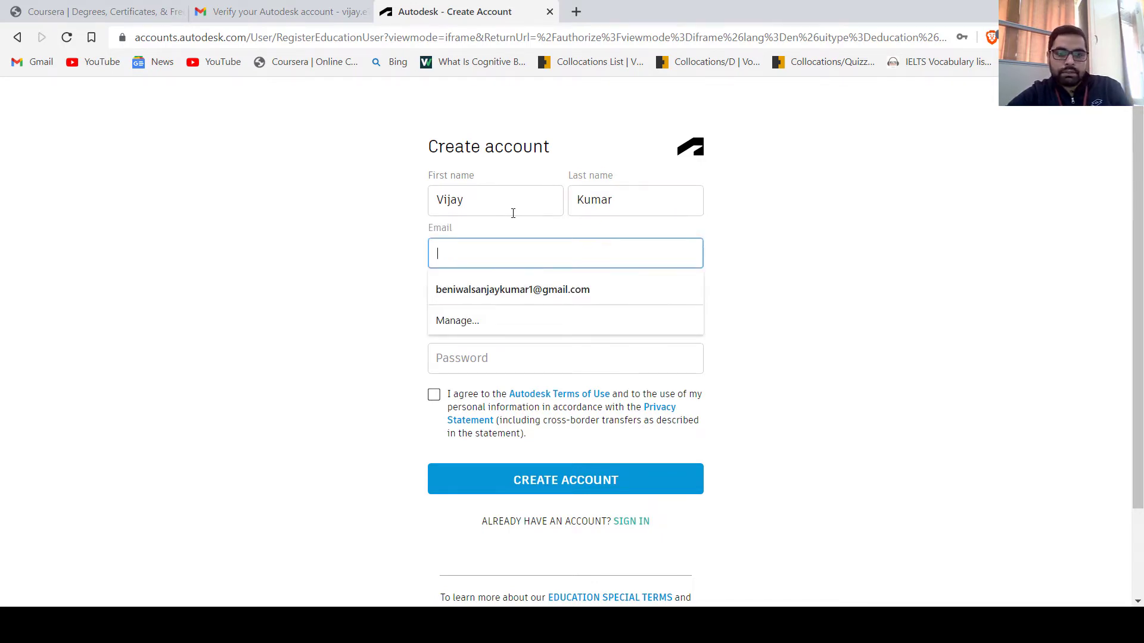
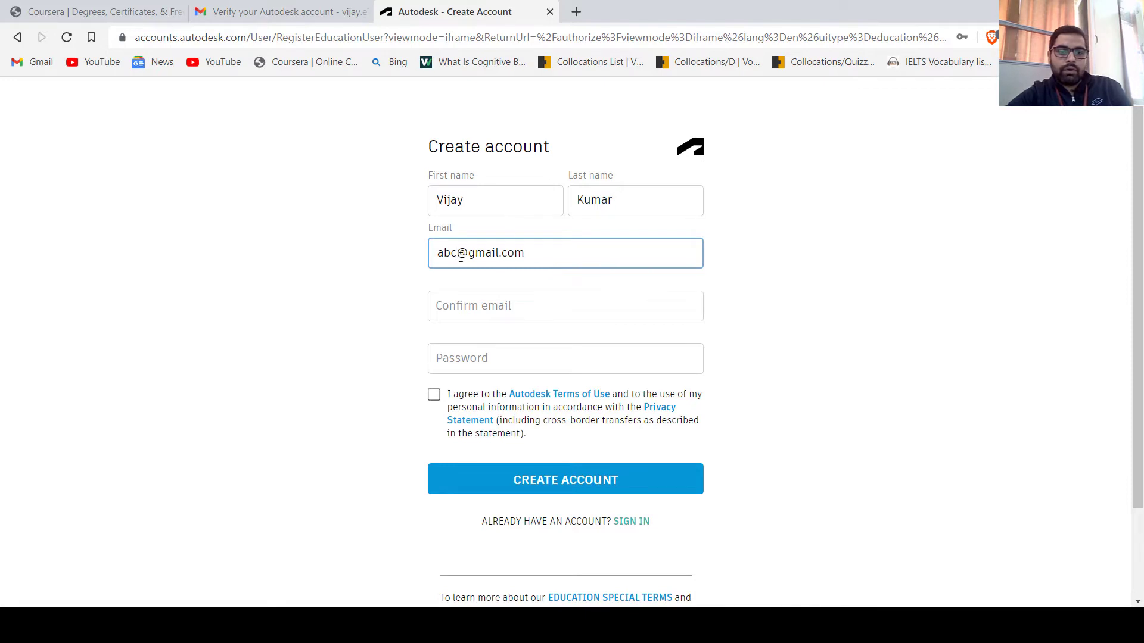
Fill in an unused e-mail address and the matching confirmation e-mail
click(461, 257)
text(123)
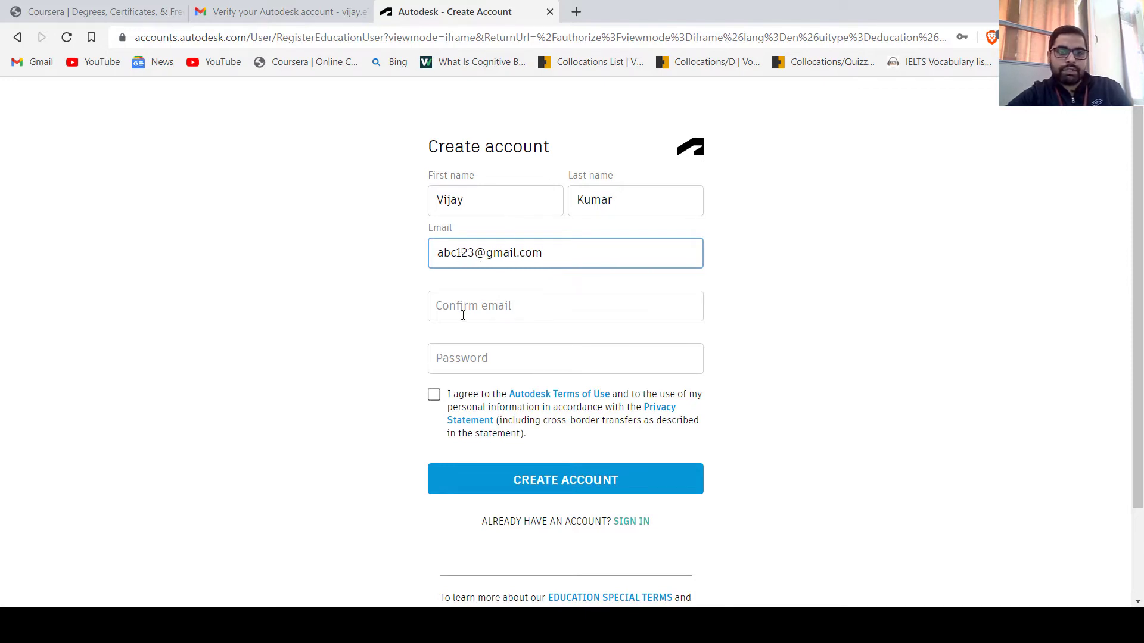
click(463, 312)
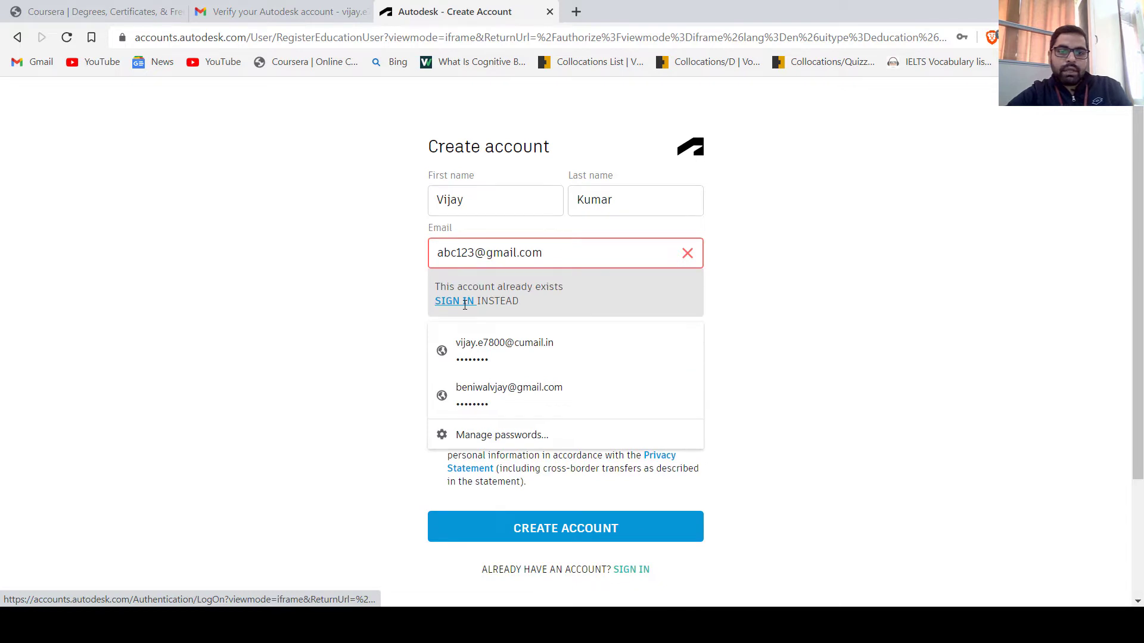
click(454, 253)
key(BackSpace)
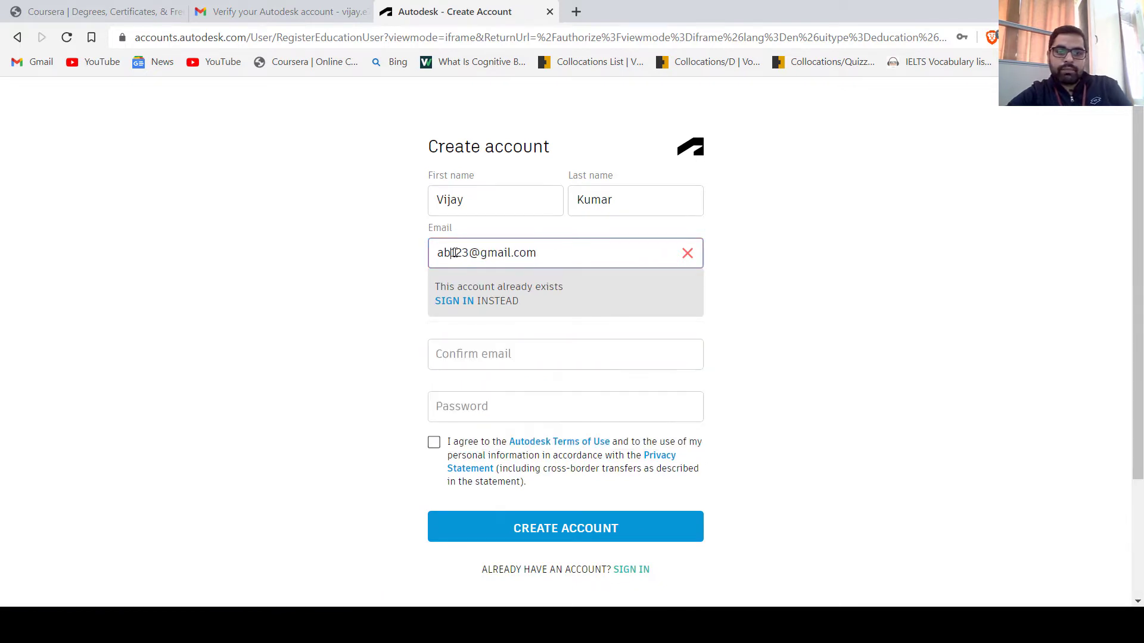
key(BackSpace)
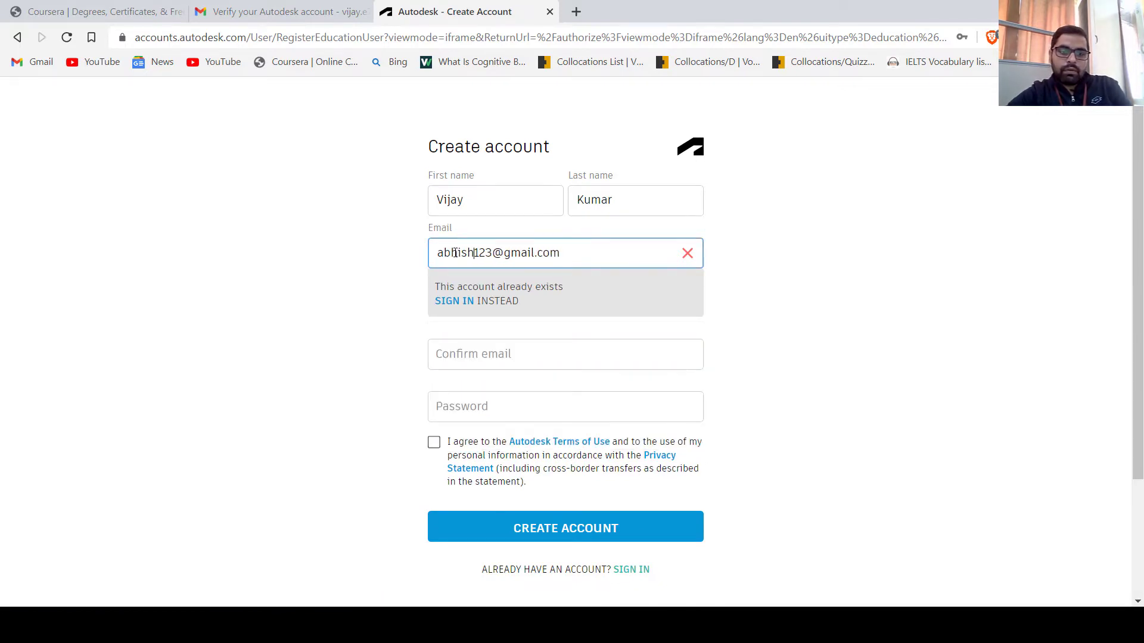
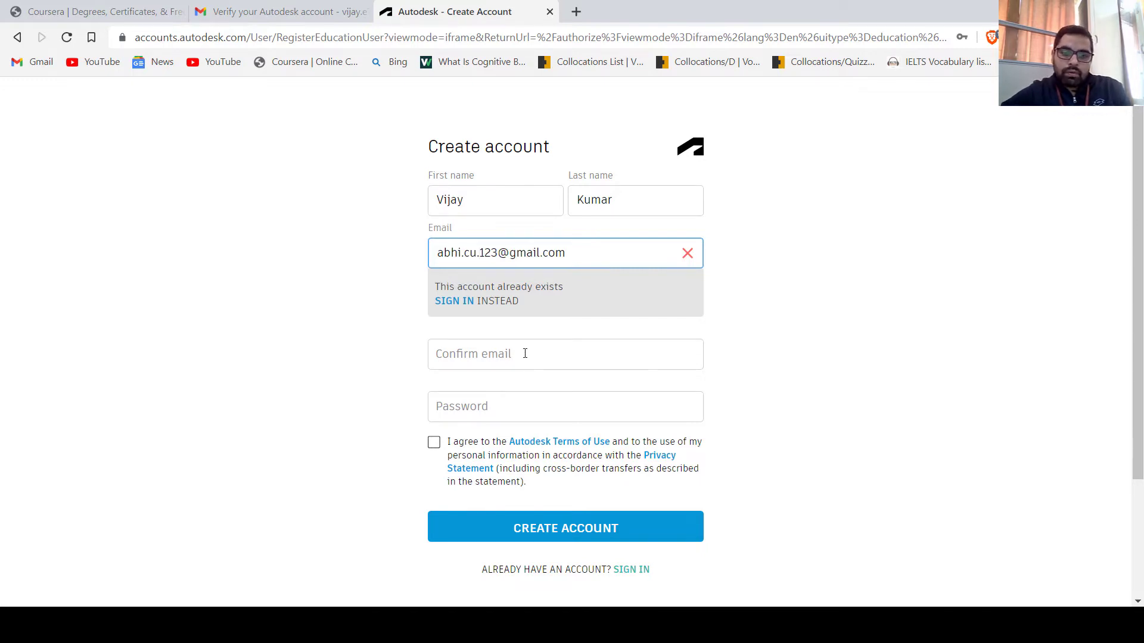
click(524, 354)
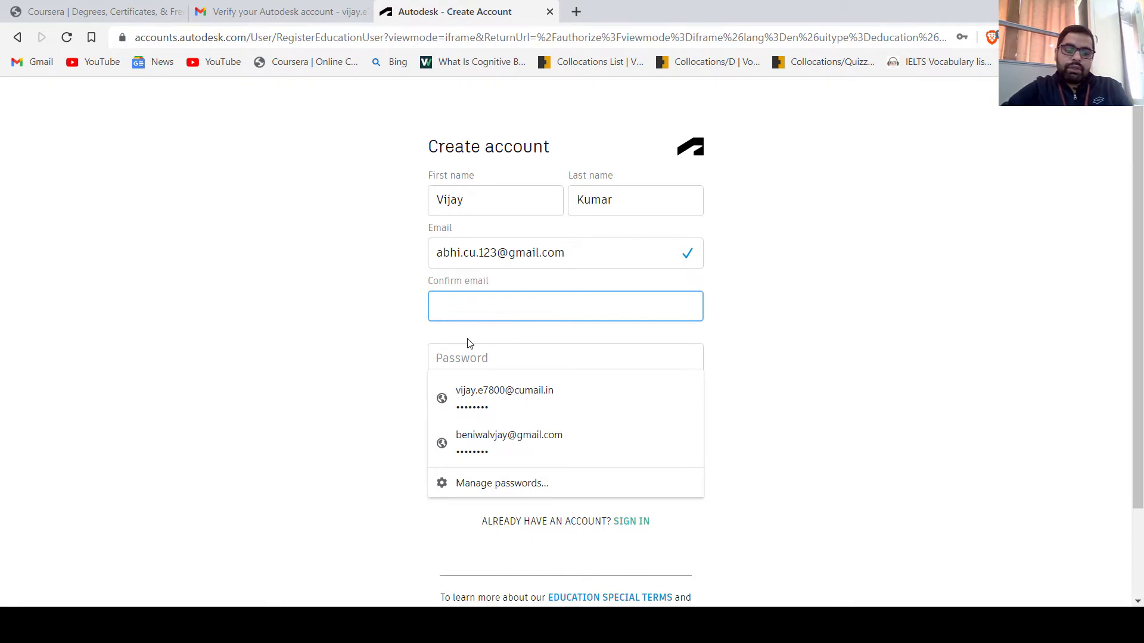
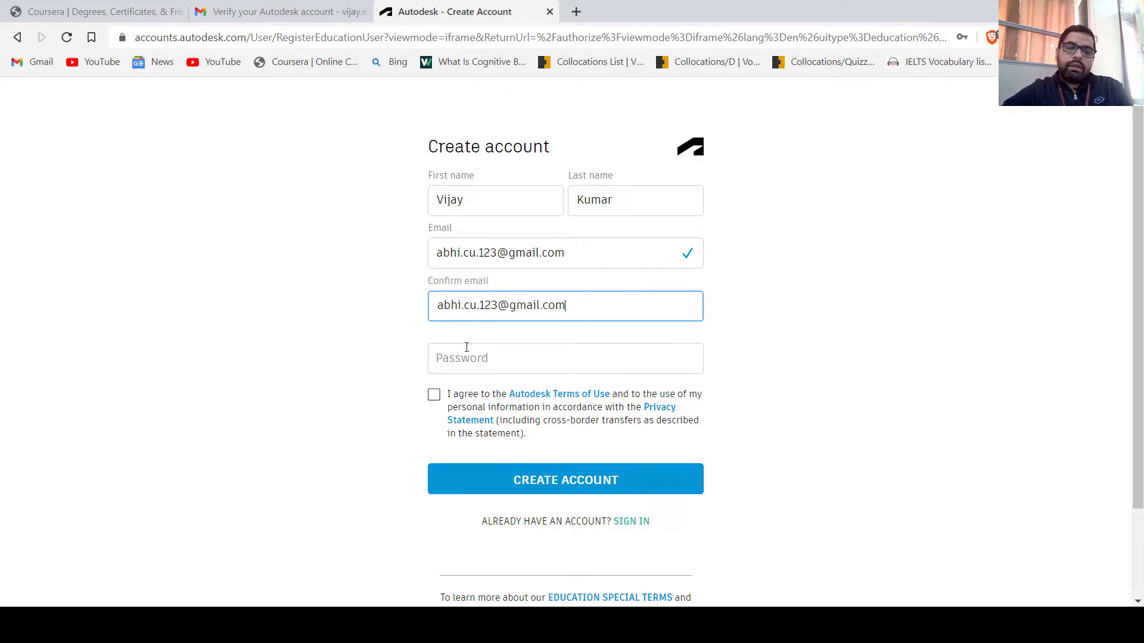
Enter the account password and accept the Autodesk Terms of Use
click(464, 354)
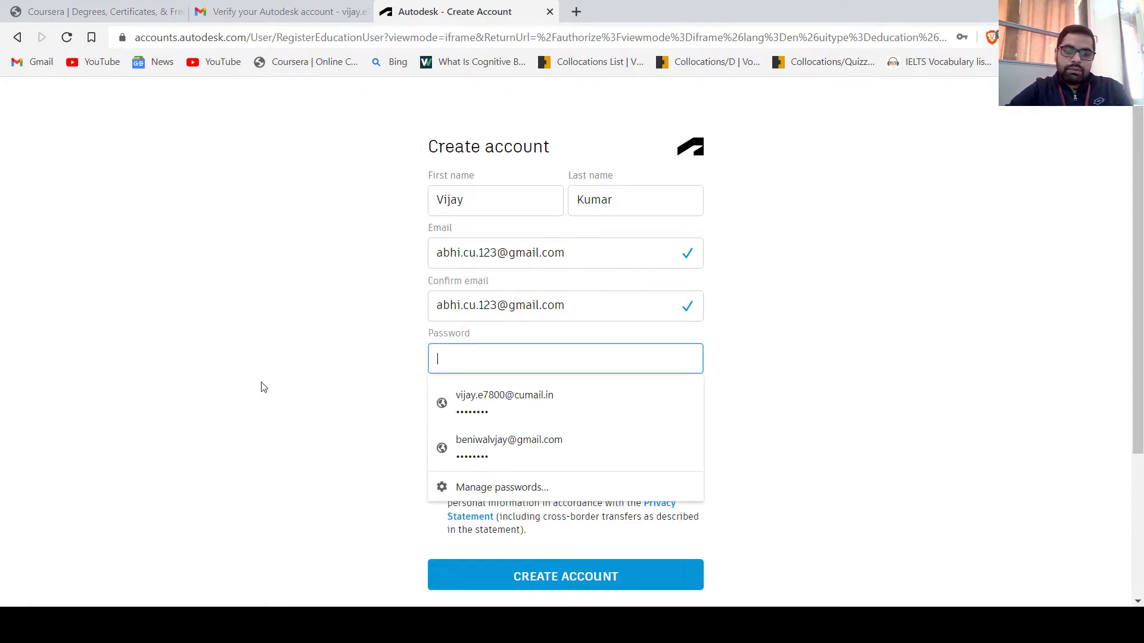
text(••••)
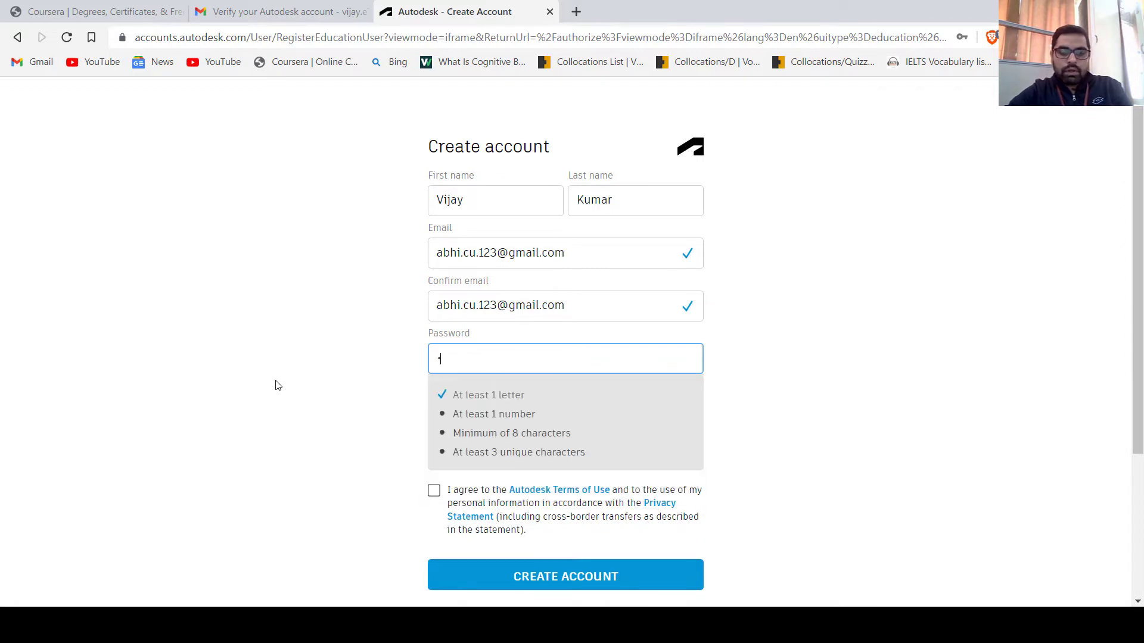
key(BackSpace)
key(BackSpace)
key(BackSpace)
key(BackSpace)
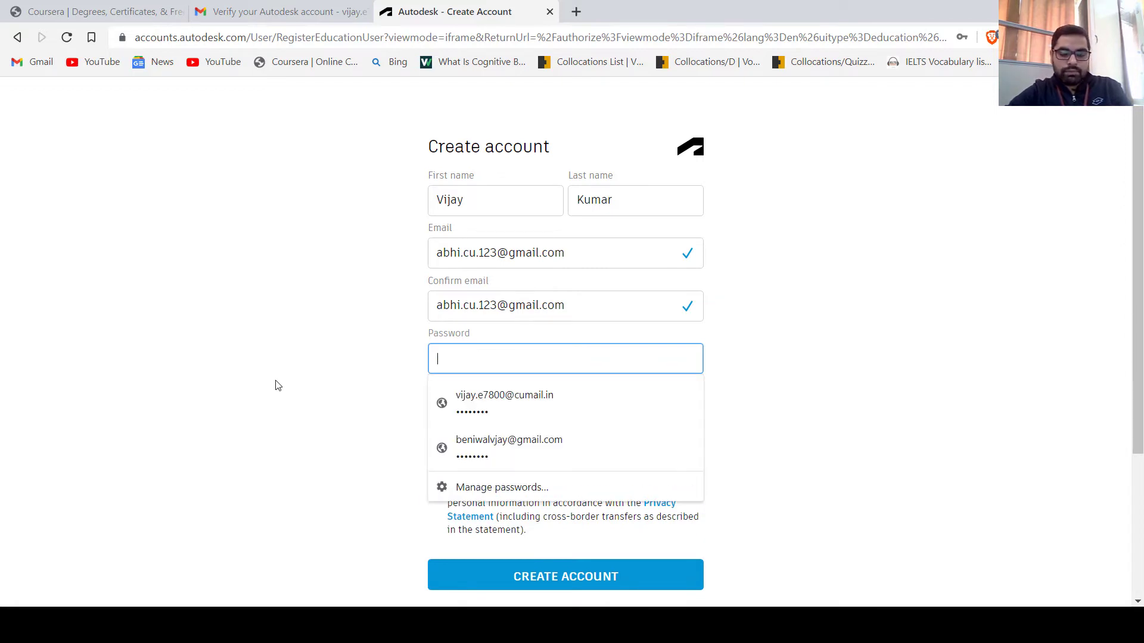
text(••••)
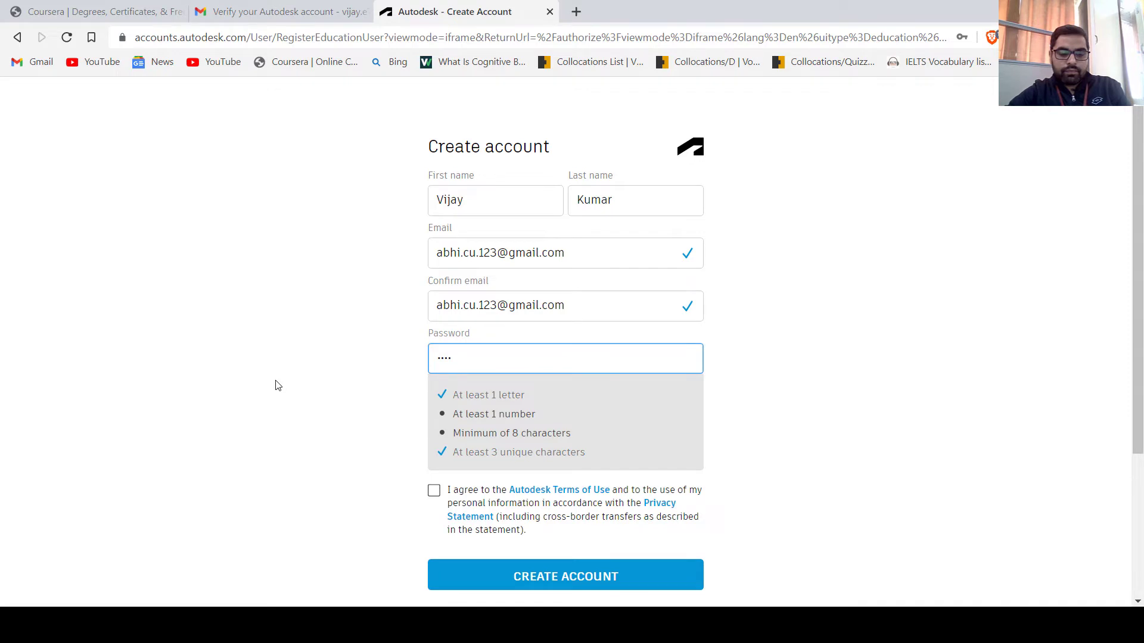
text(••••)
key(Tab)
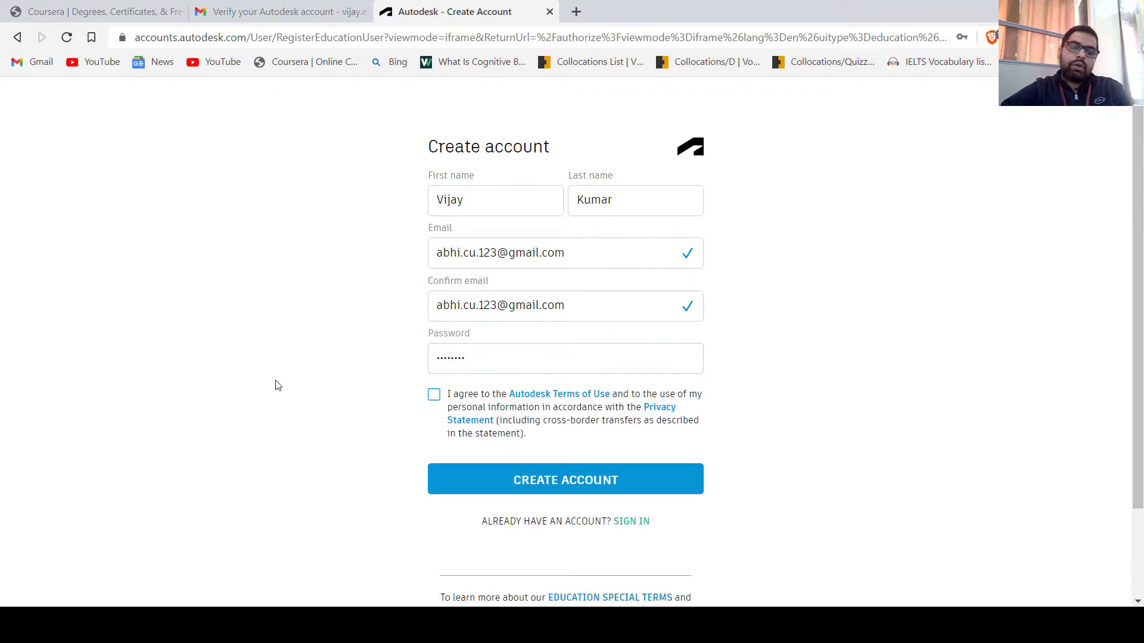
click(434, 402)
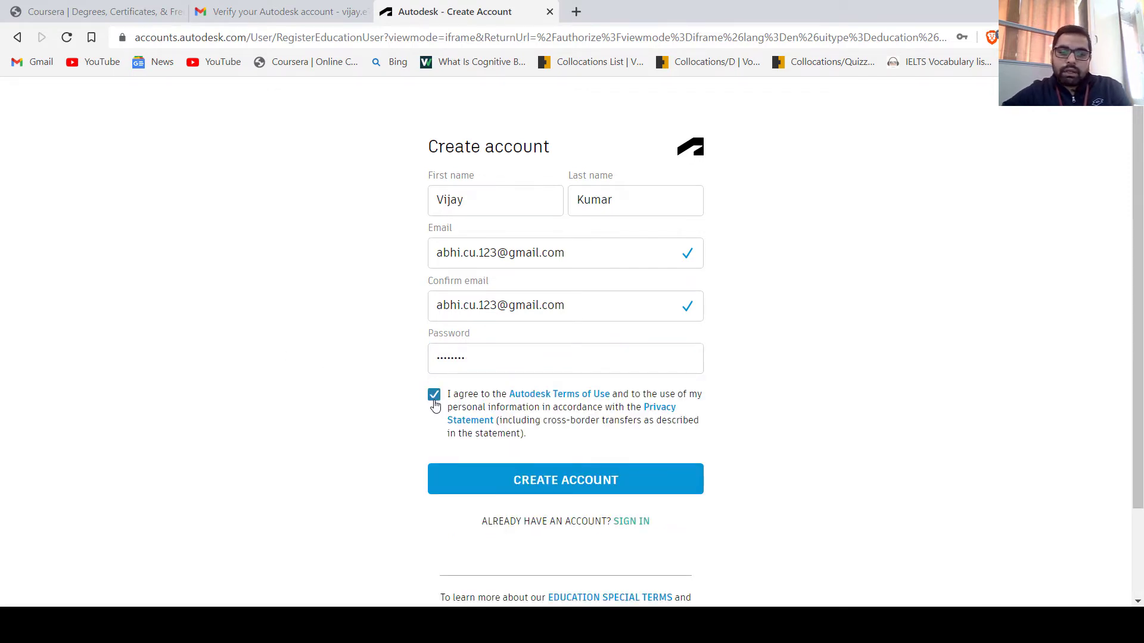
Create the account and review the Verification required message and the e-mail it names
click(456, 484)
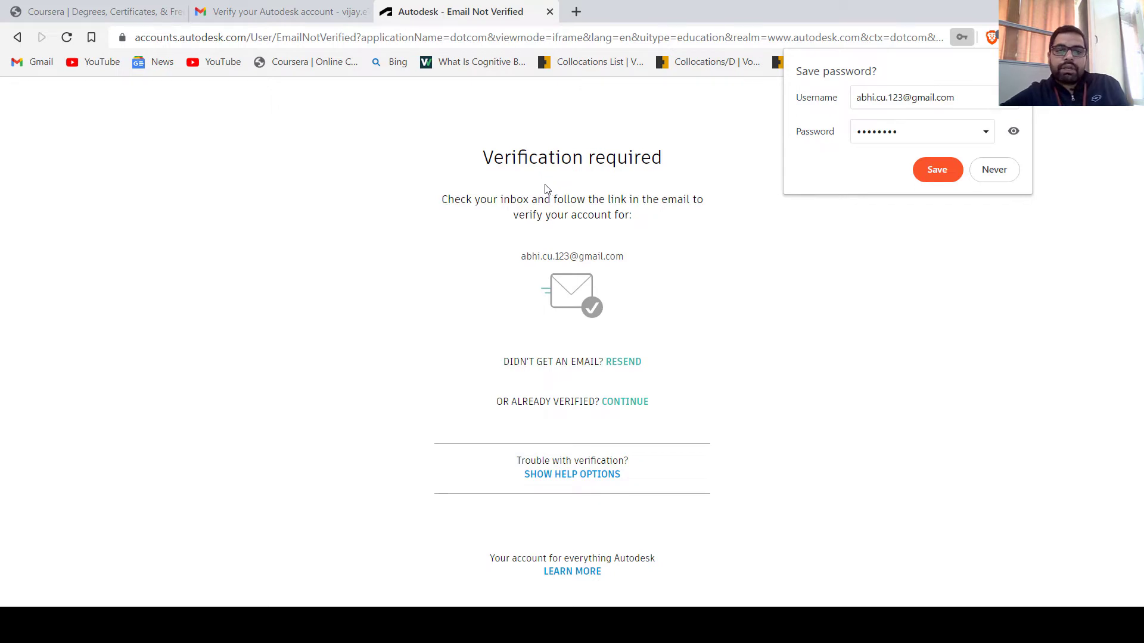
drag(483, 159, 659, 157)
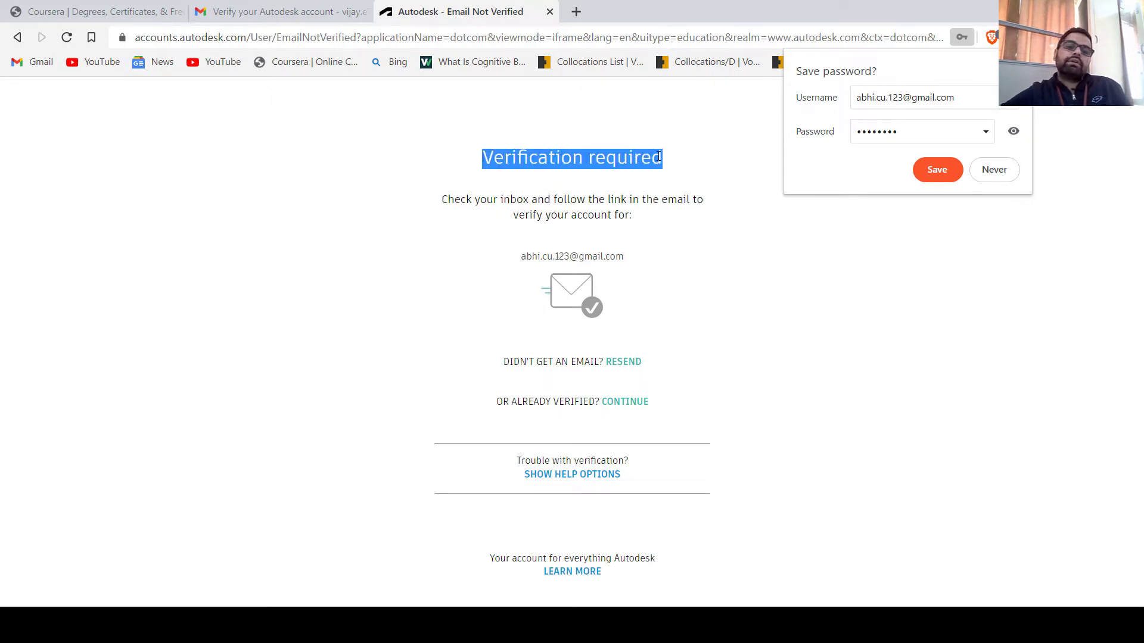
click(502, 204)
drag(501, 202, 530, 202)
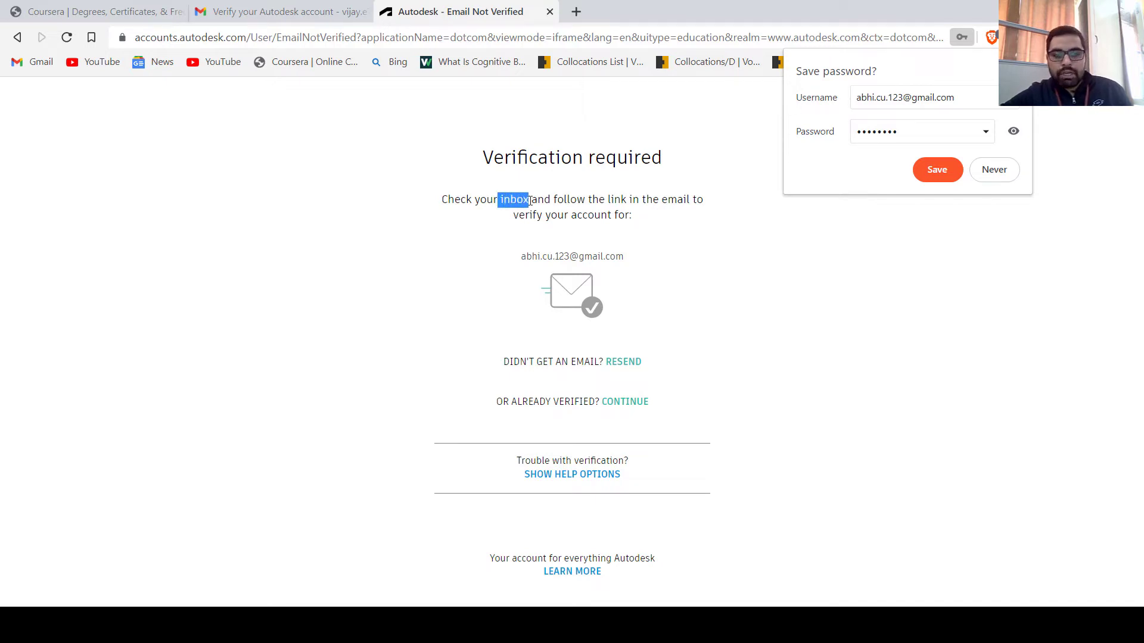
drag(526, 256, 564, 257)
click(534, 238)
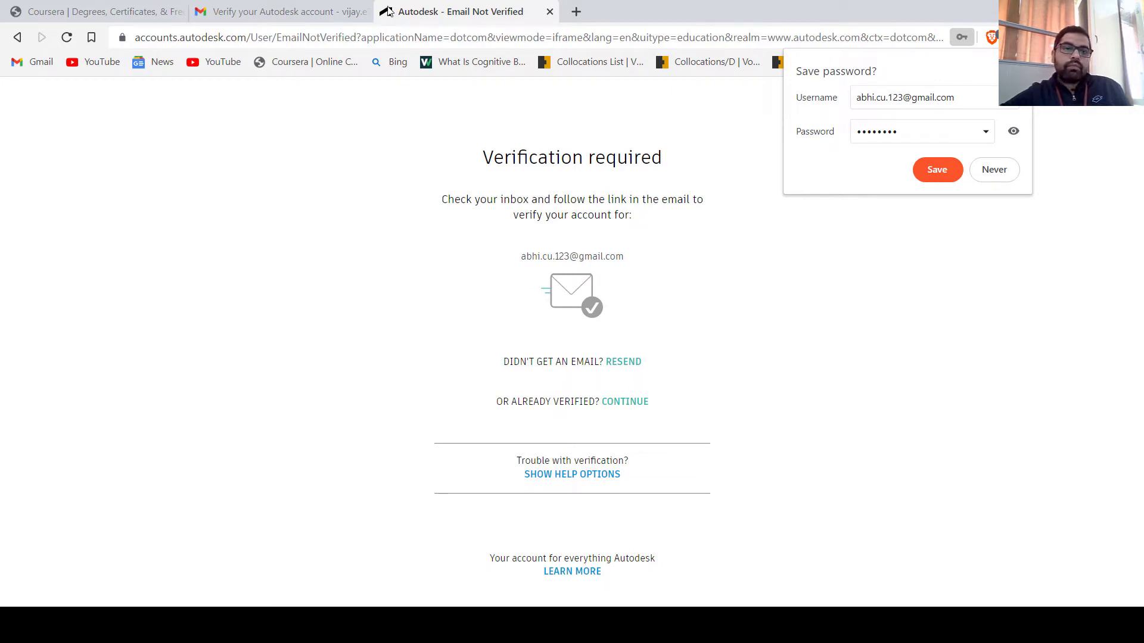
Open the Autodesk message in Gmail and follow its Verify email link
click(324, 11)
scroll(558, 326, down, 2)
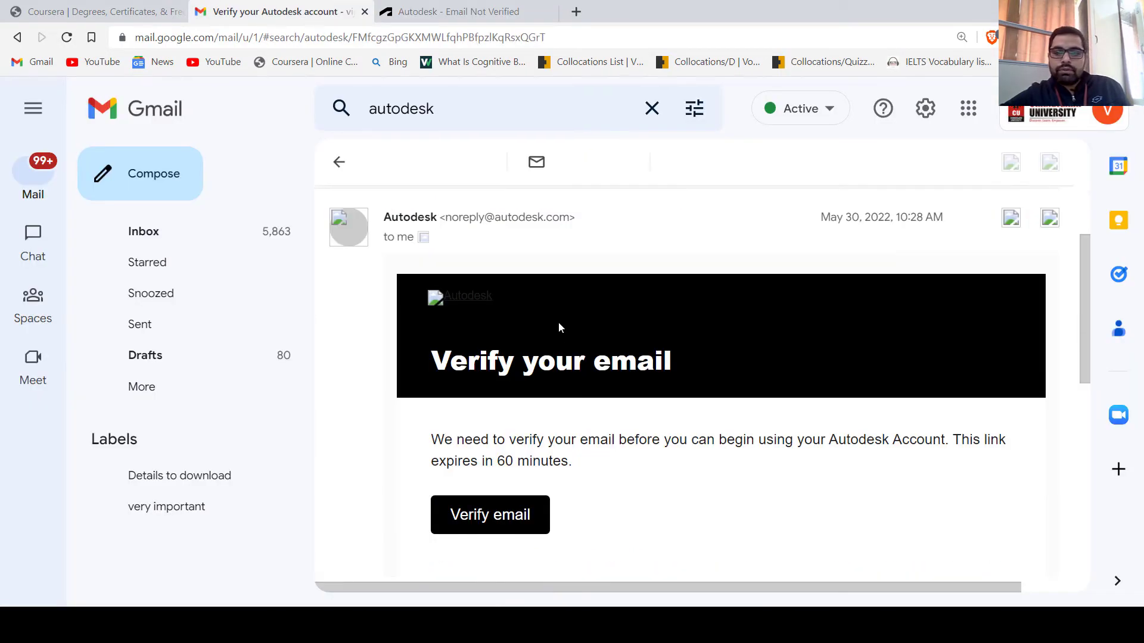
drag(1084, 296, 1102, 346)
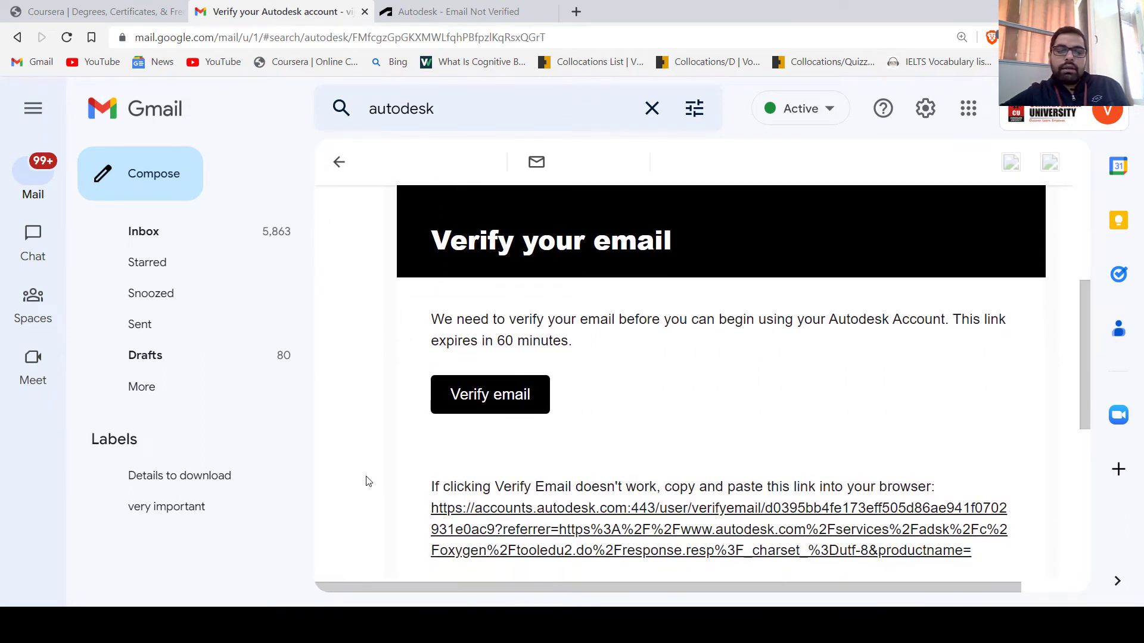
click(507, 397)
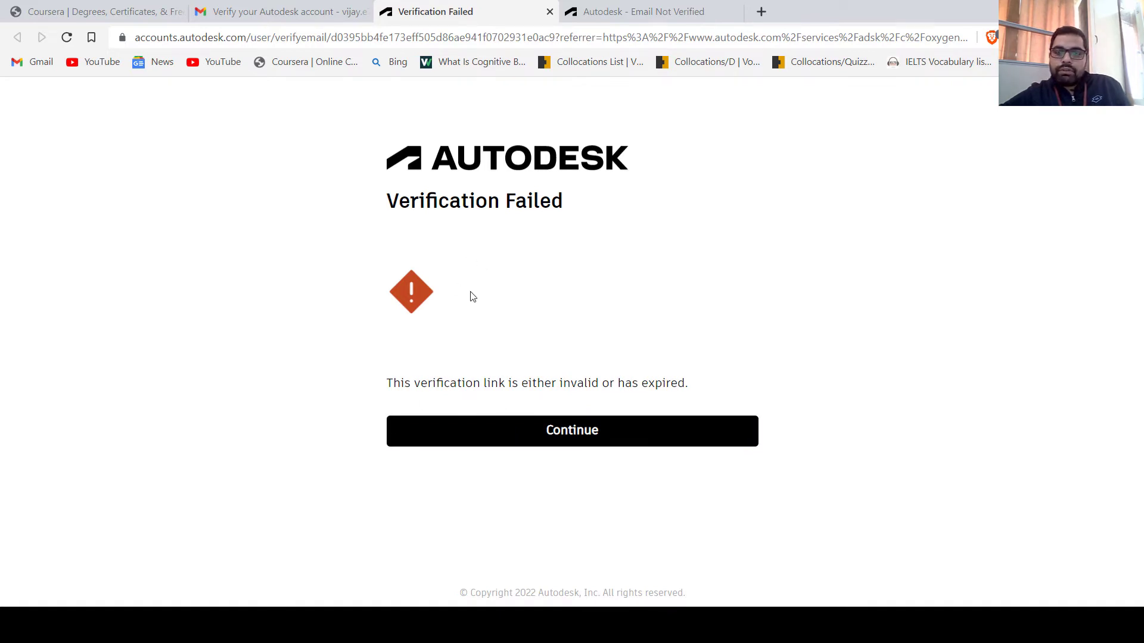
Return from the Verification Failed page to Autodesk Education and begin educational access
drag(393, 201, 500, 206)
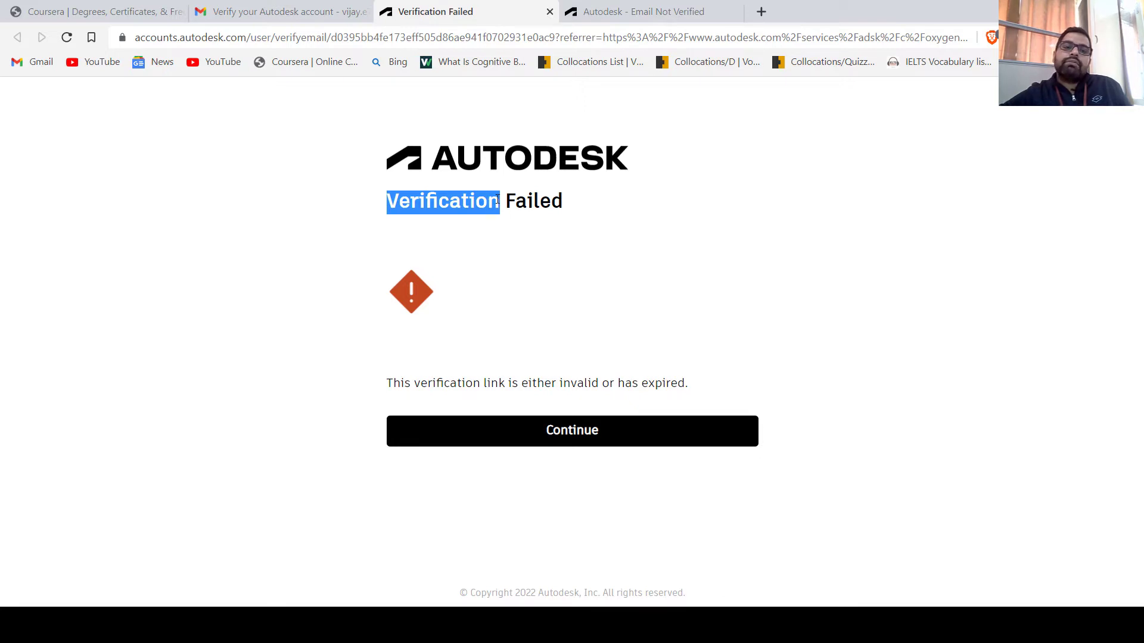
click(511, 440)
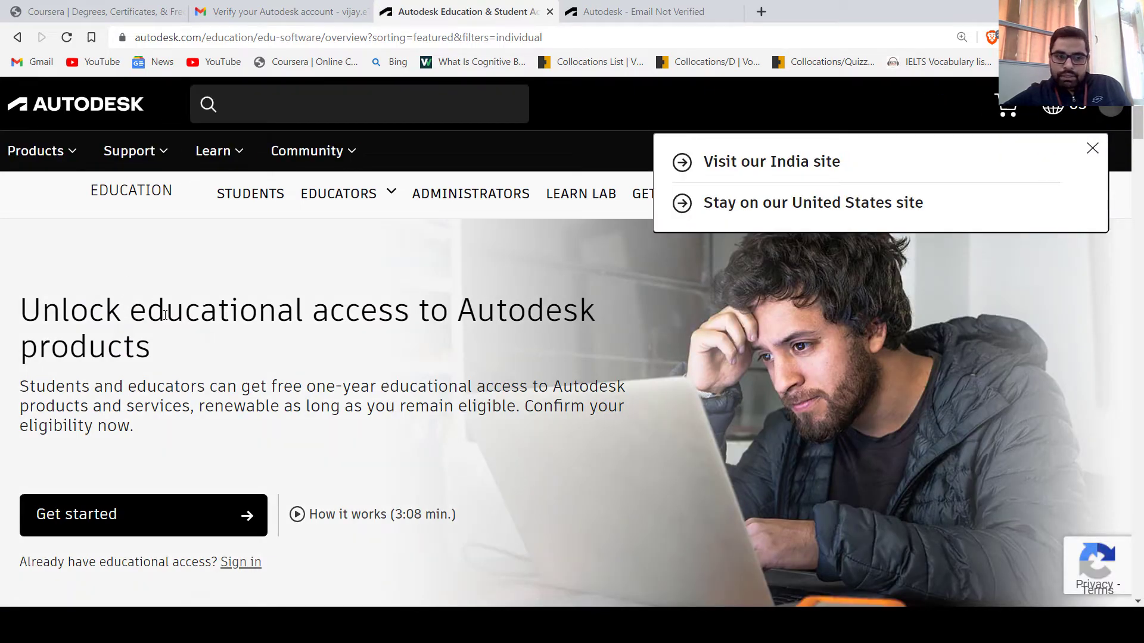
click(97, 514)
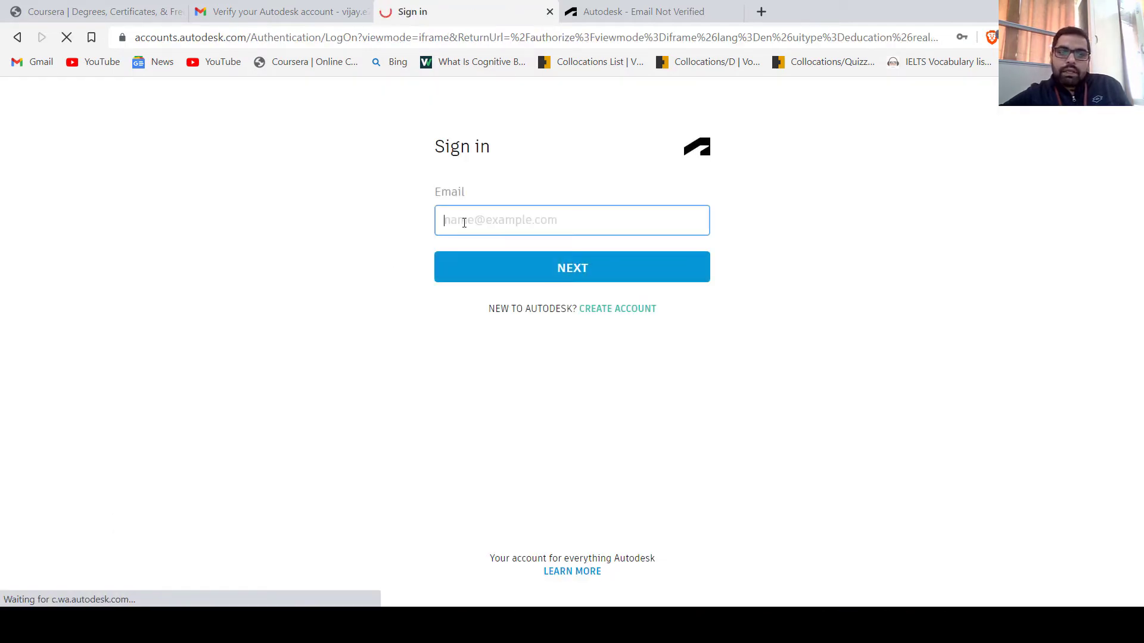
Sign in using the saved account e-mail and autofilled password
click(466, 222)
click(474, 266)
click(498, 276)
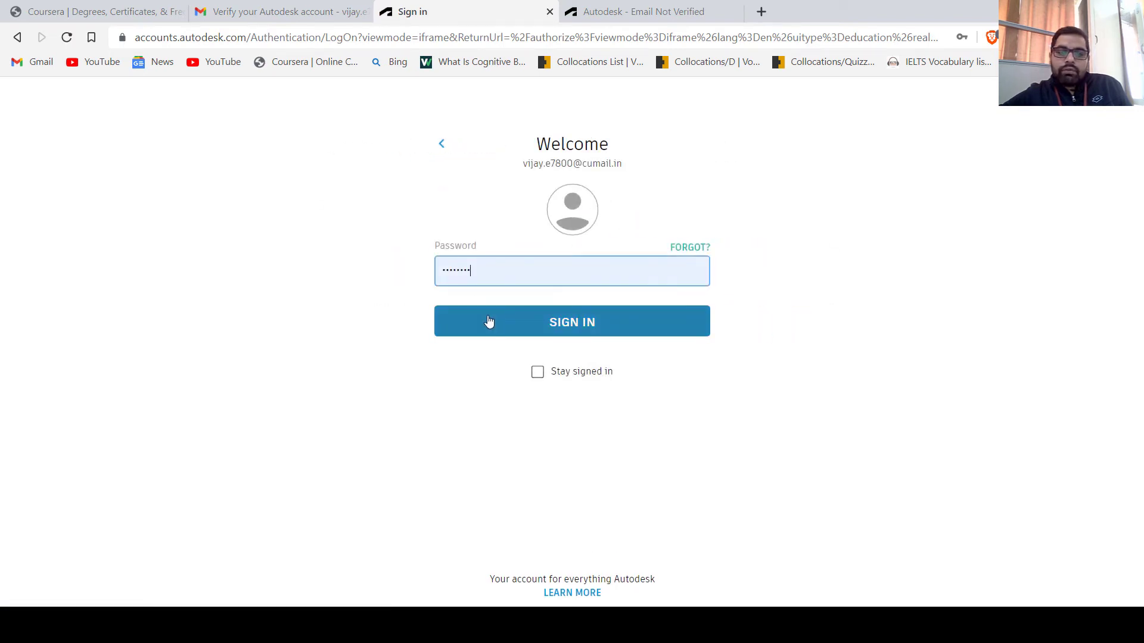
click(488, 322)
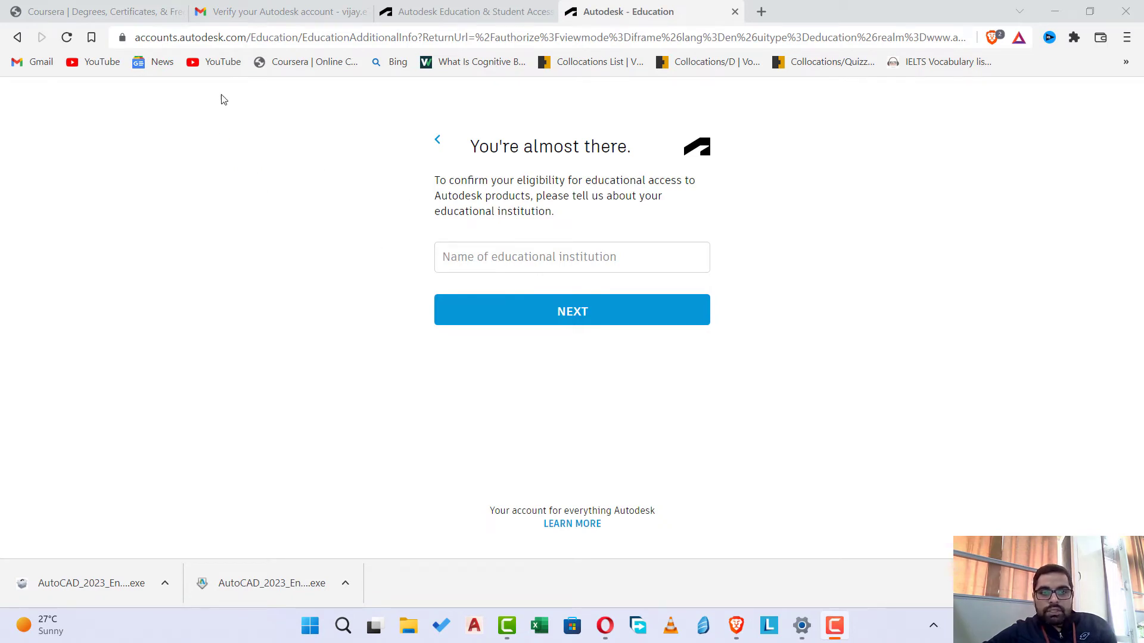
Enter 'Chandigarh Uni', pick Chandigarh University (Mohali, Punjab), and submit the institution
click(505, 258)
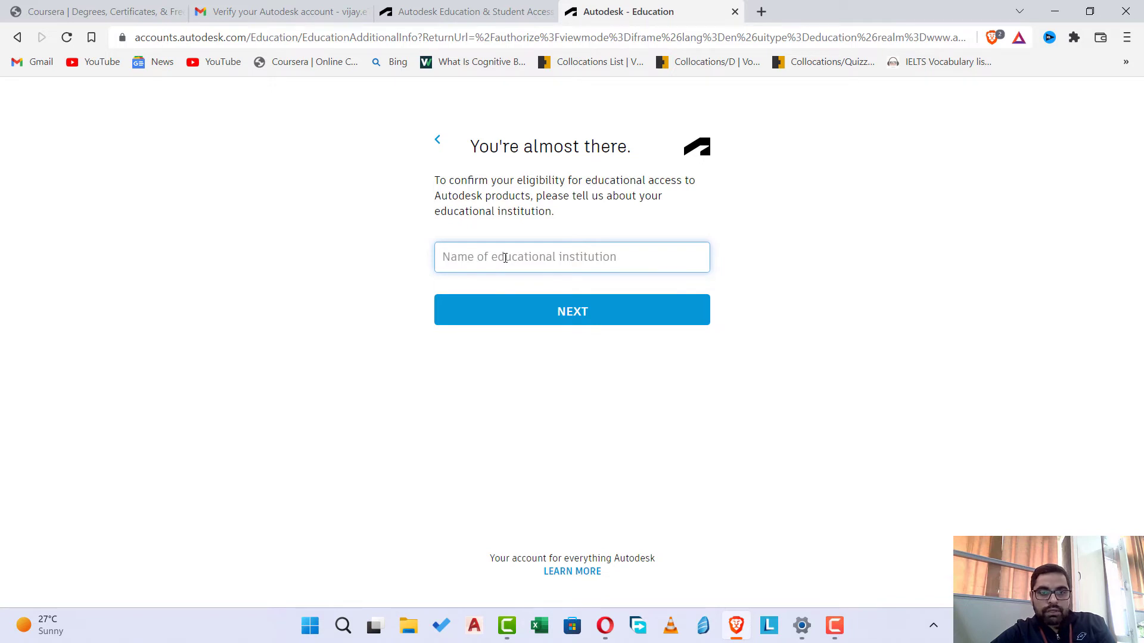
text(chandigarhU)
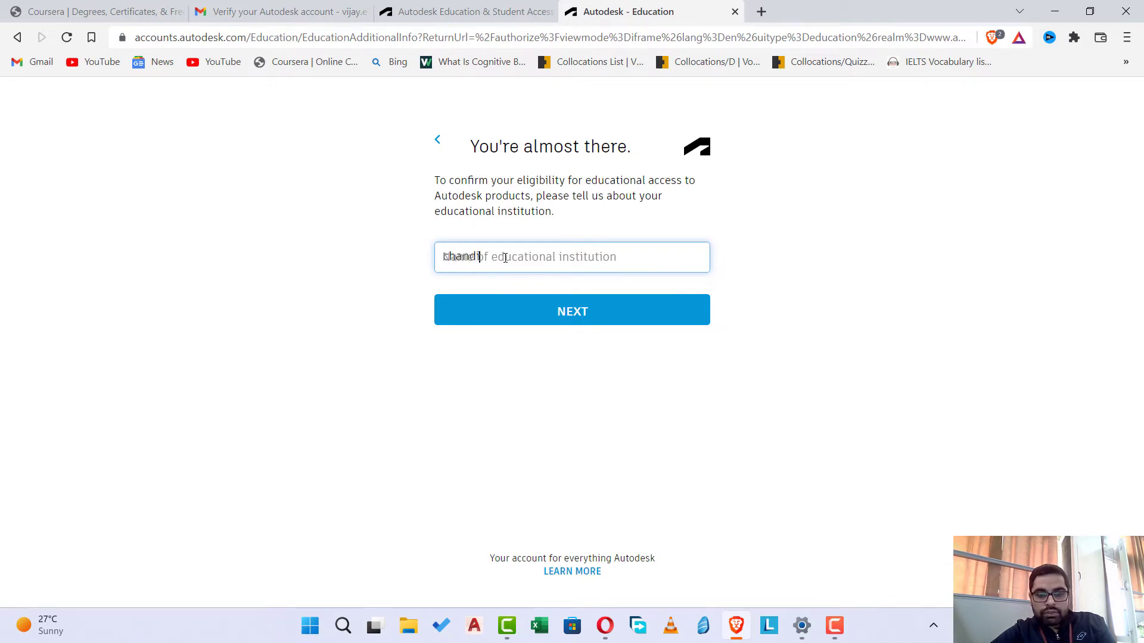
text(niversity)
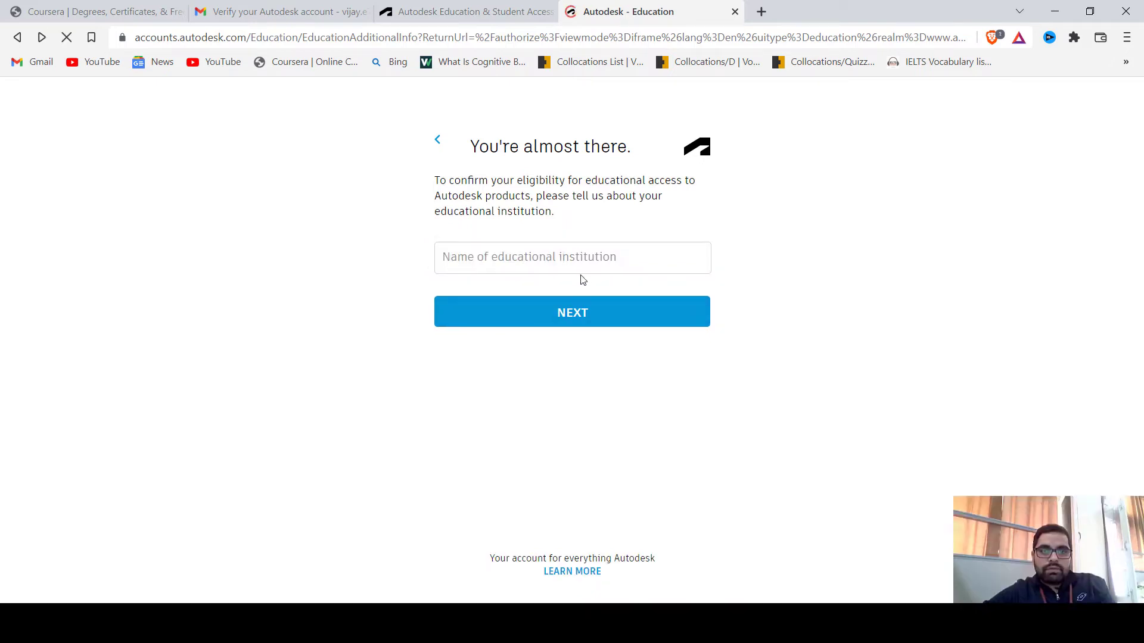
click(576, 264)
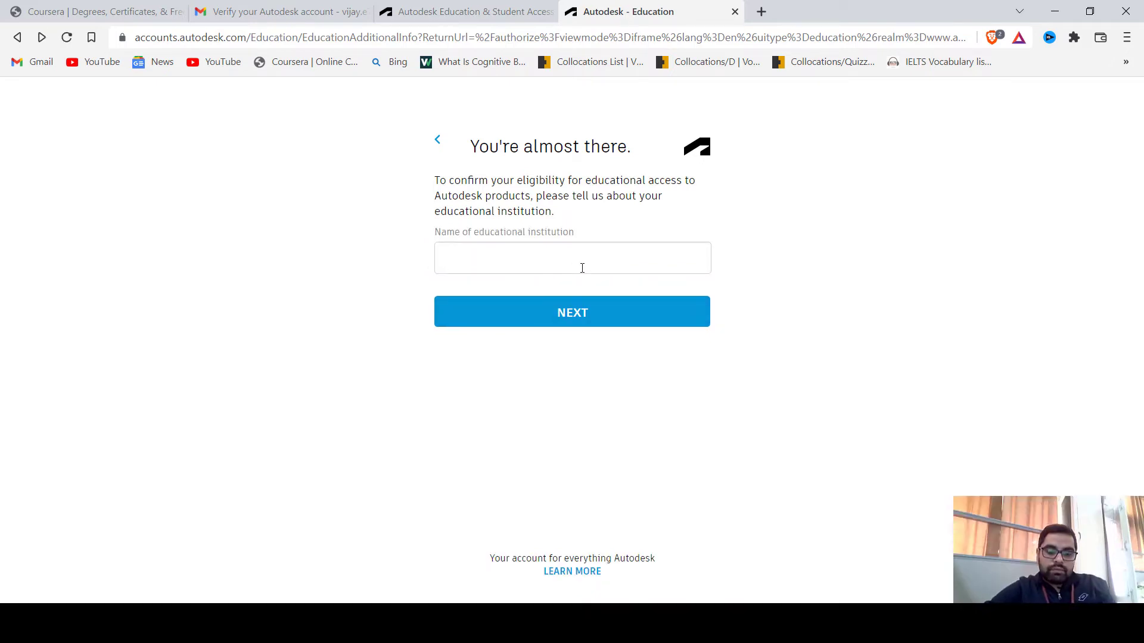
text(Chandigarh)
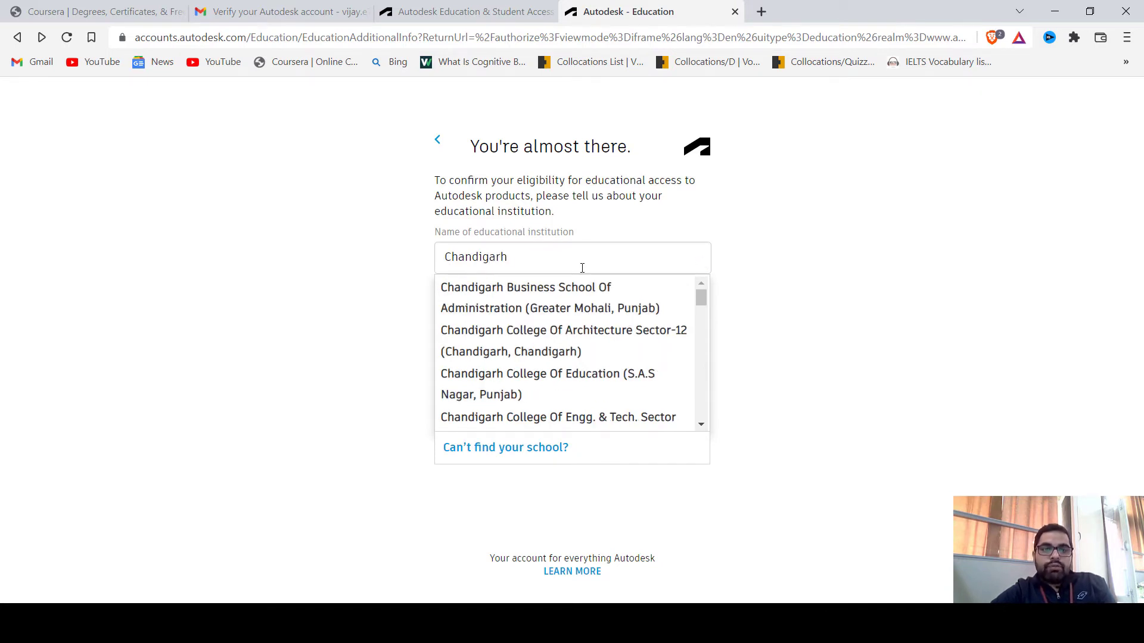
text(Uni)
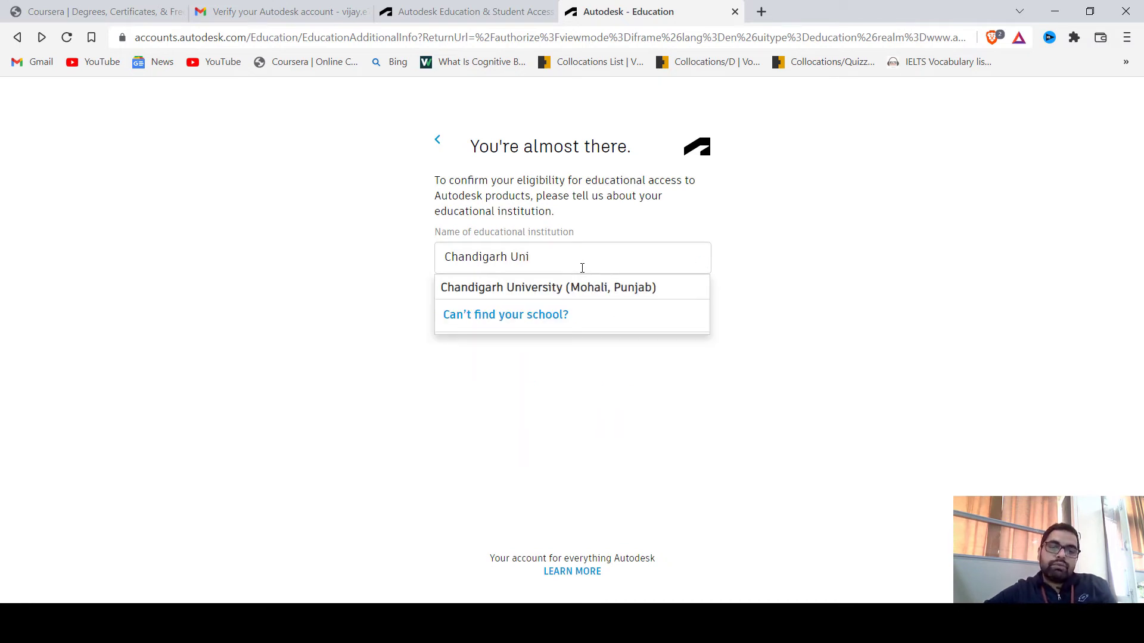
click(540, 292)
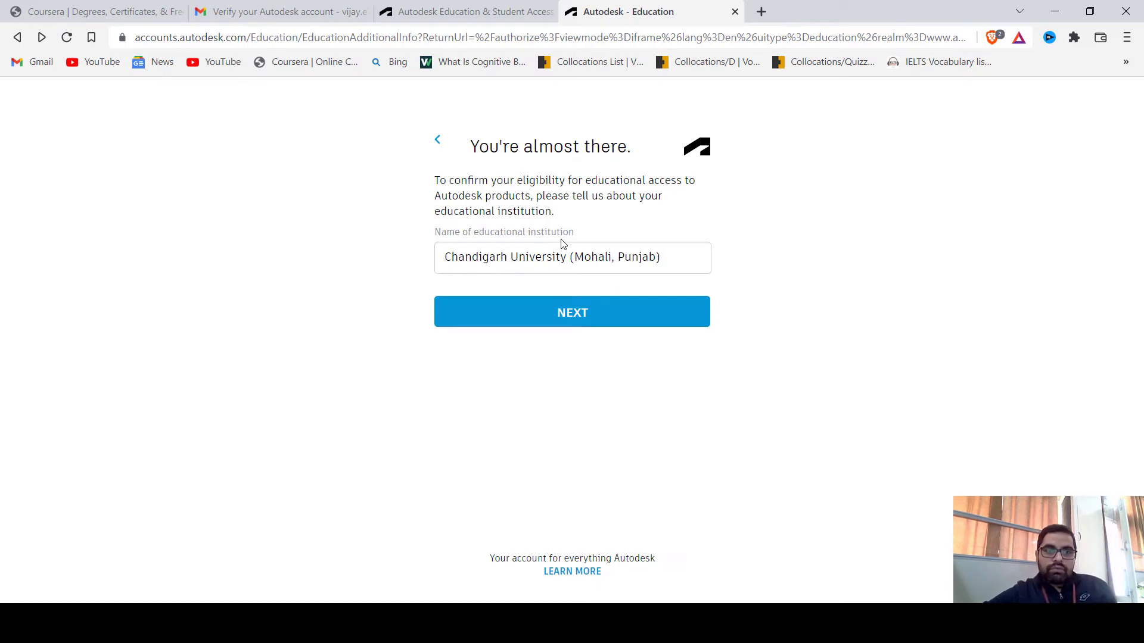
click(570, 316)
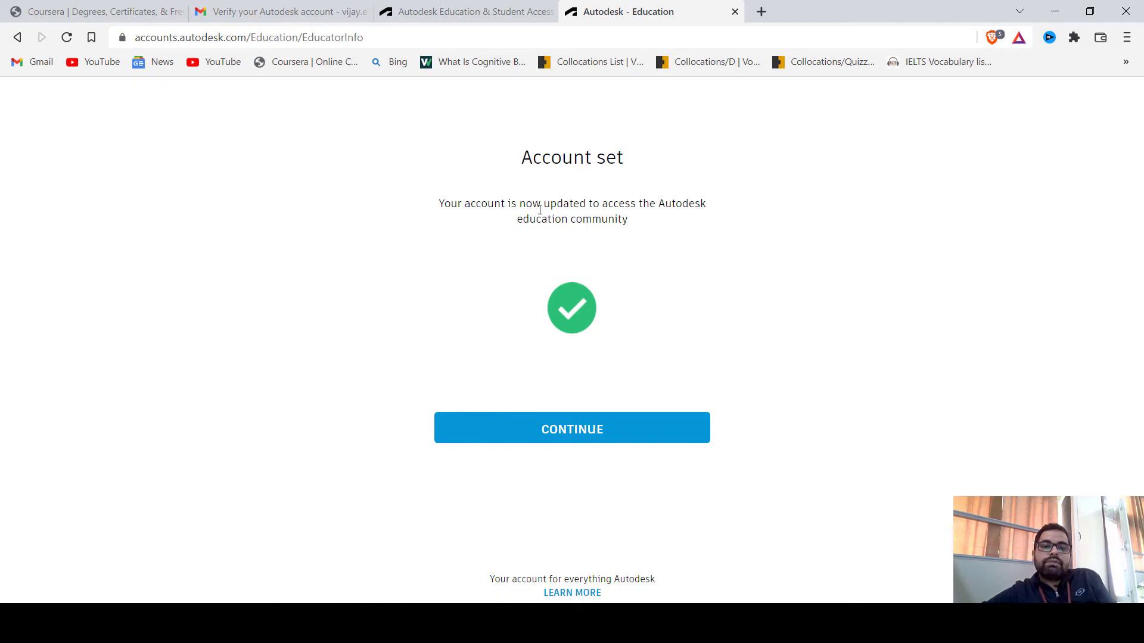
Continue to the education products and choose Get started on the AutoCAD card
click(537, 421)
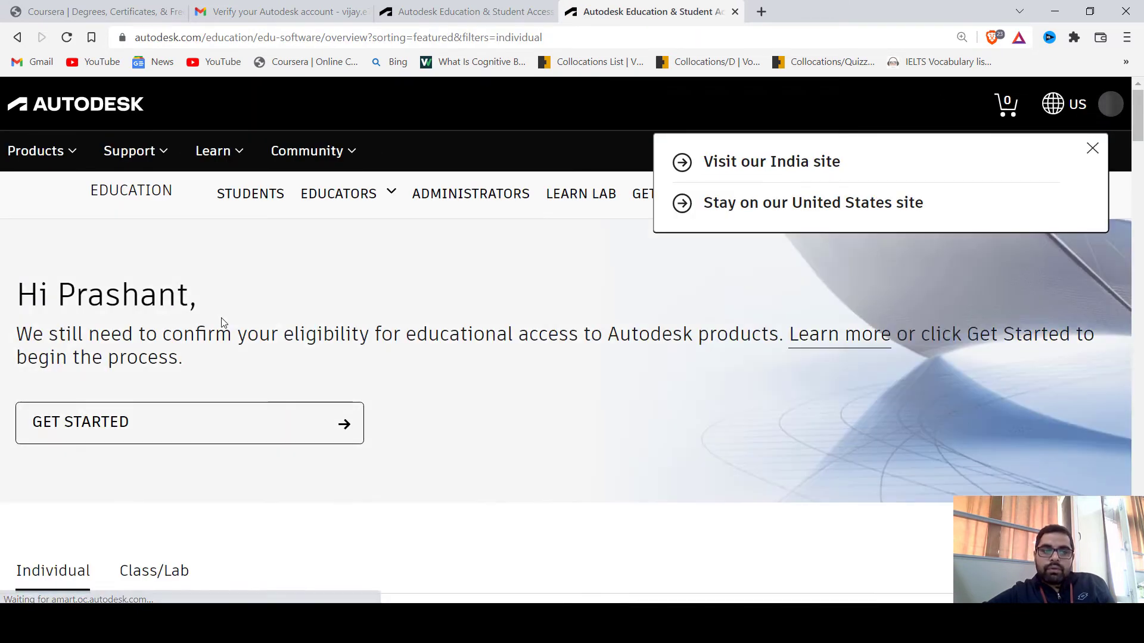
scroll(219, 324, down, 10)
scroll(185, 340, down, 4)
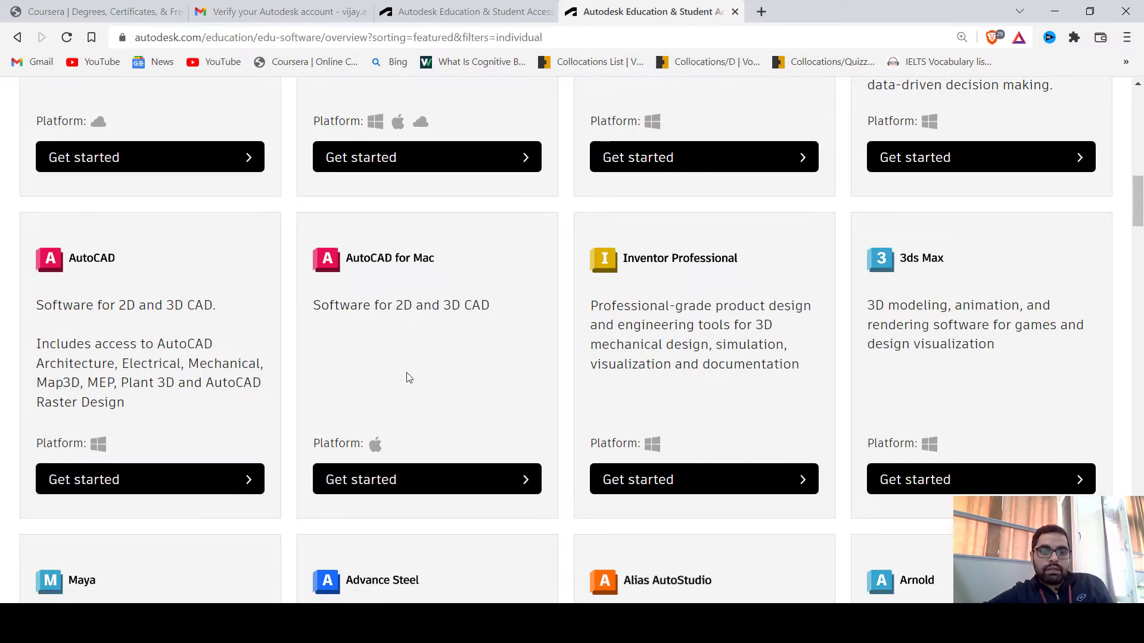
click(177, 481)
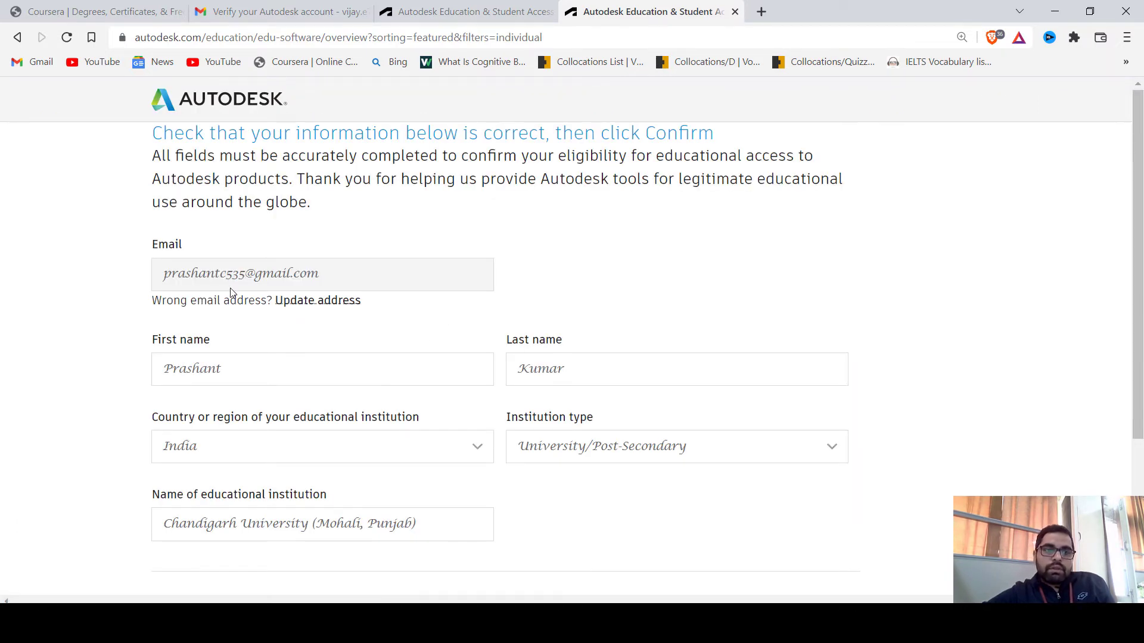
Confirm the prefilled eligibility details for AutoCAD
scroll(199, 316, down, 3)
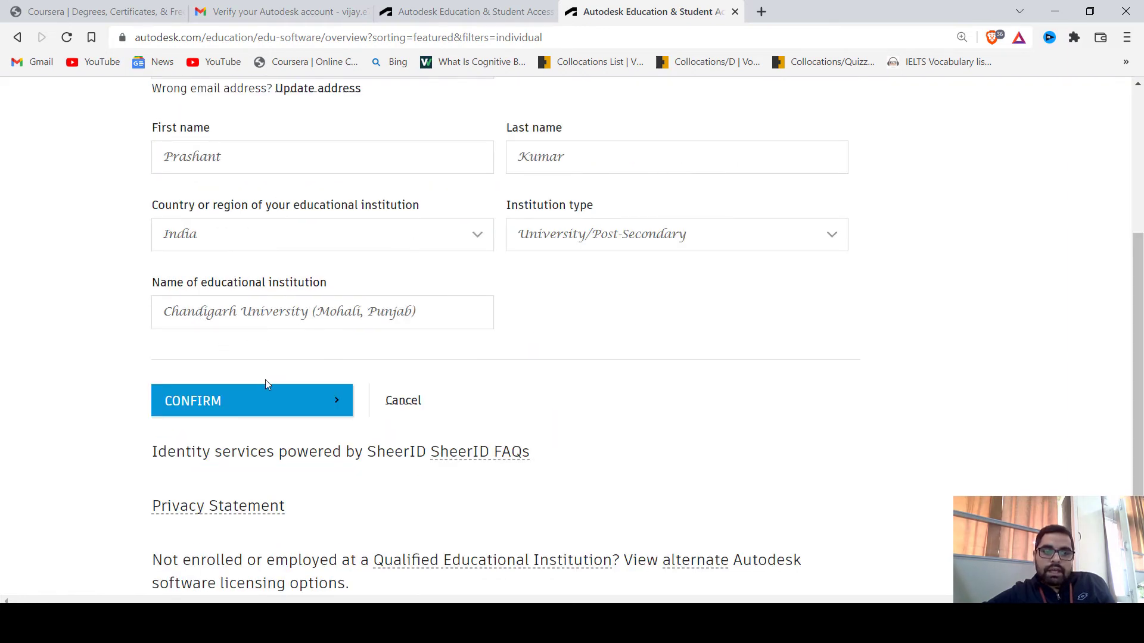
click(314, 406)
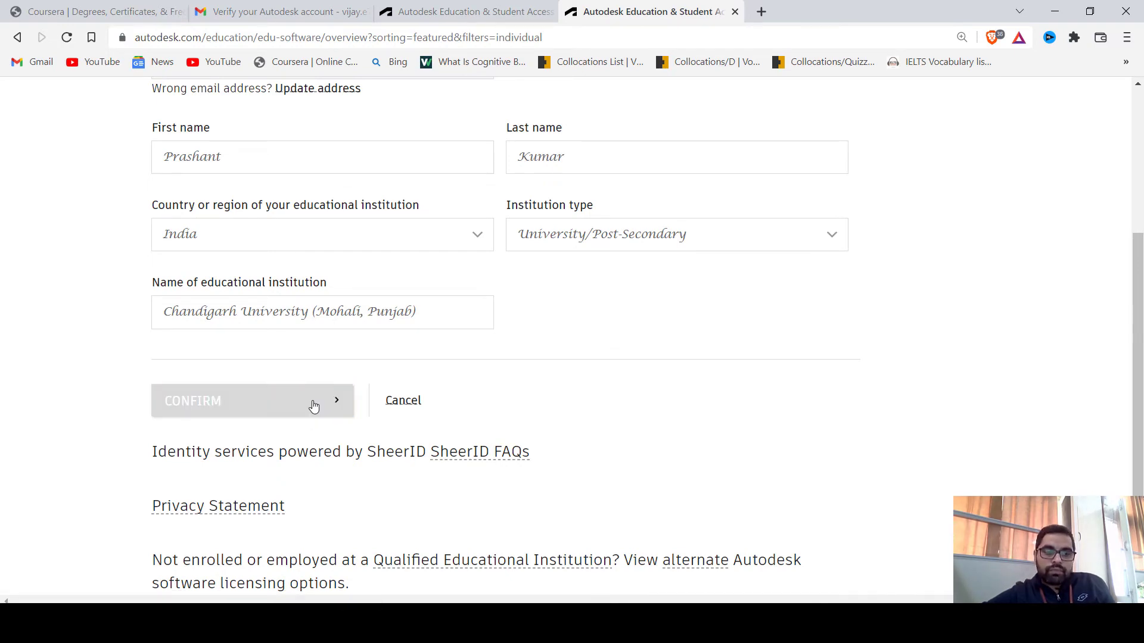
scroll(288, 272, up, 4)
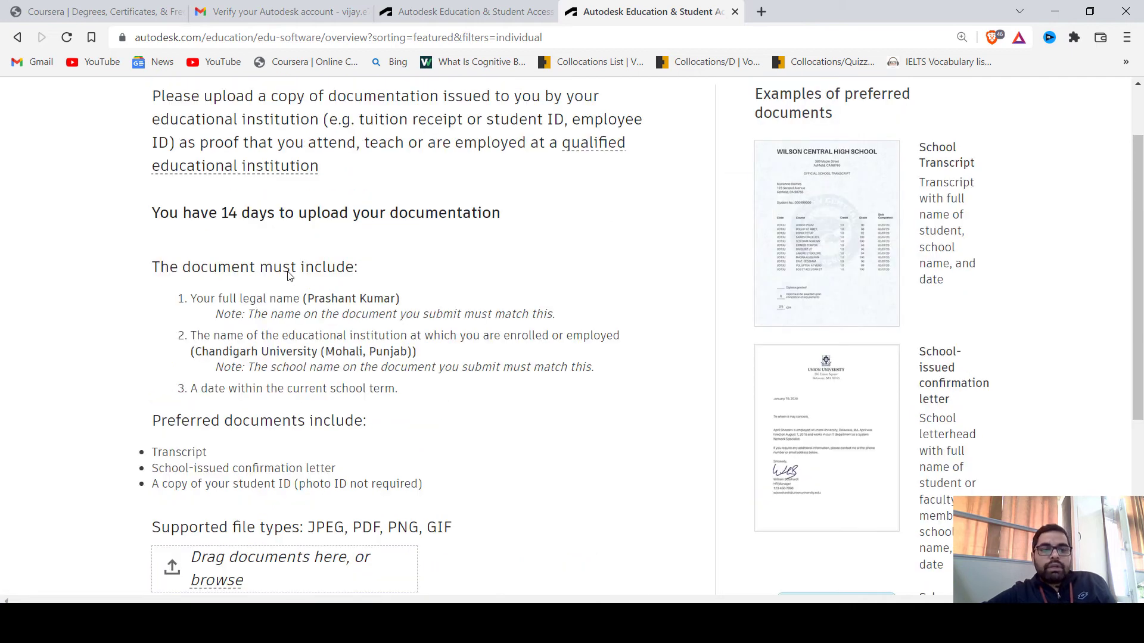
Read the Additional documentation needed page and reach the 12-month educational access confirmation
scroll(280, 230, down, 2)
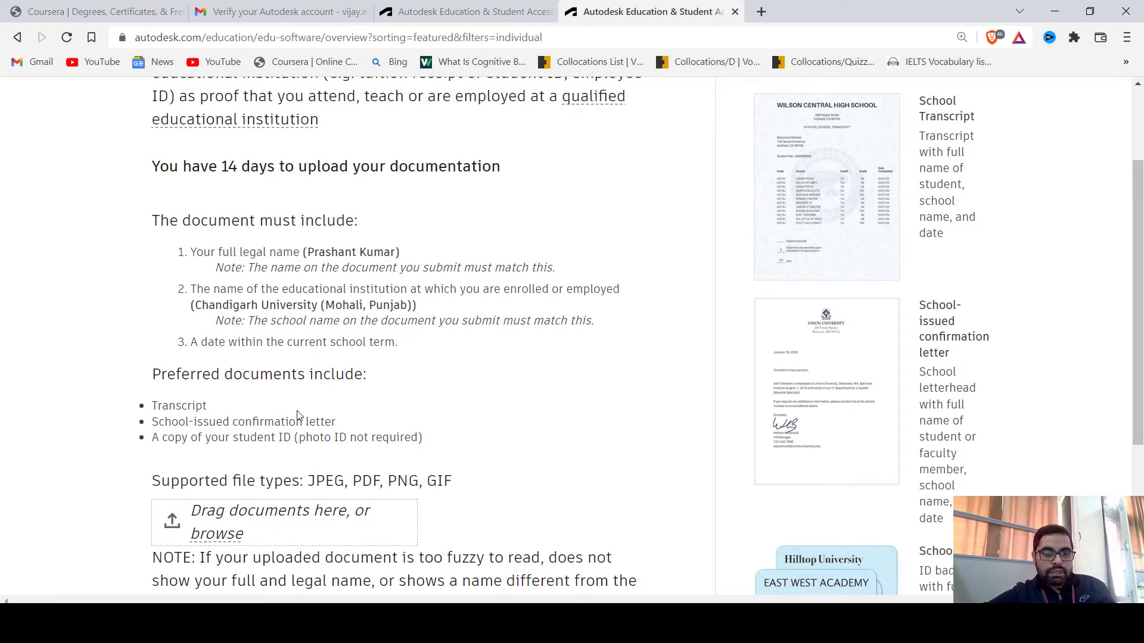
scroll(298, 415, down, 2)
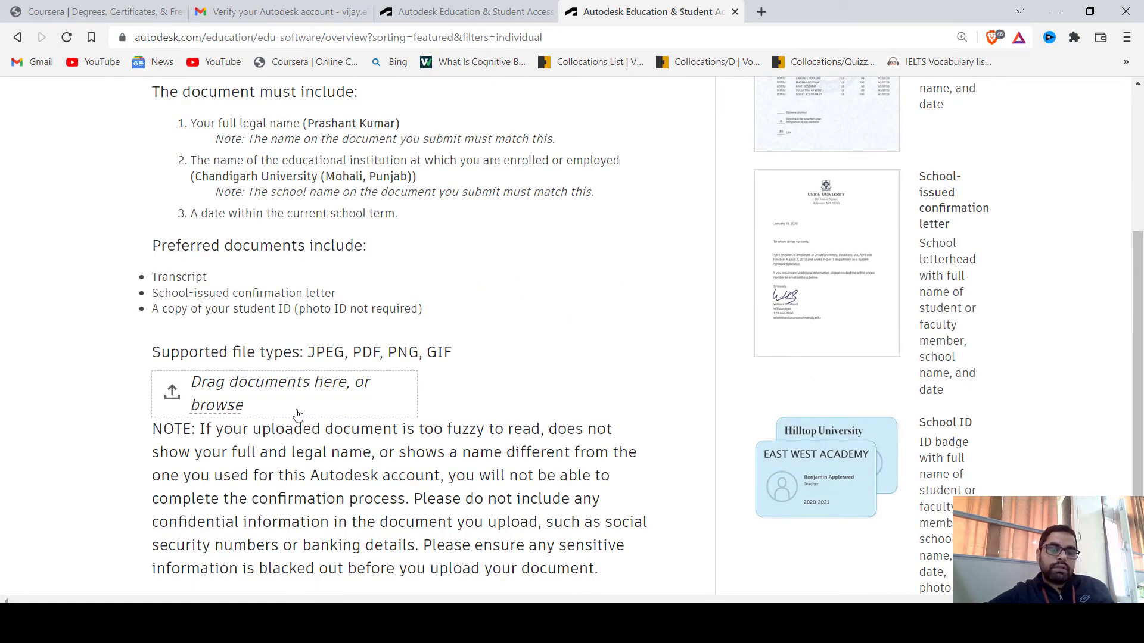
scroll(290, 413, up, 2)
scroll(290, 413, up, 2)
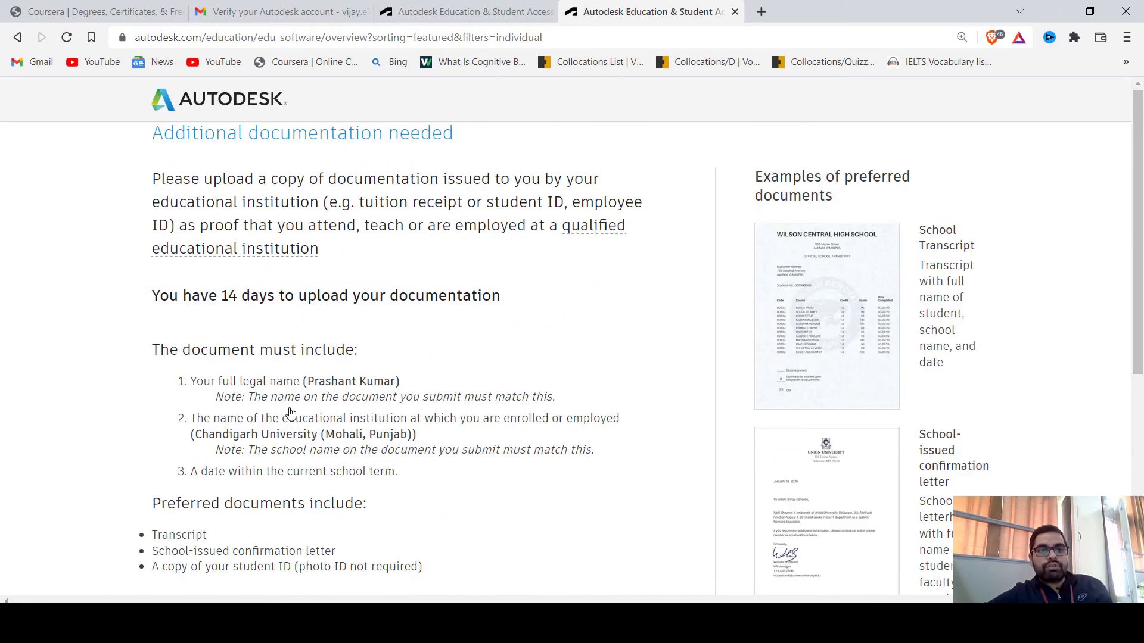
scroll(289, 414, down, 4)
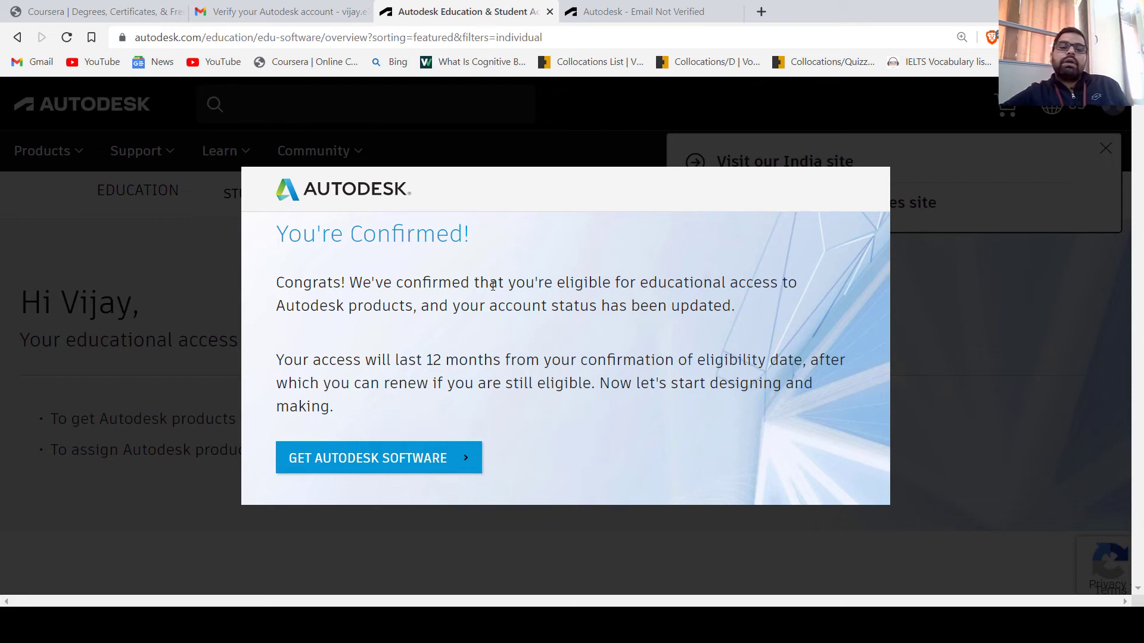
Dismiss the You're Confirmed! dialog with Get Autodesk Software, showing access through February 14, 2023
click(407, 460)
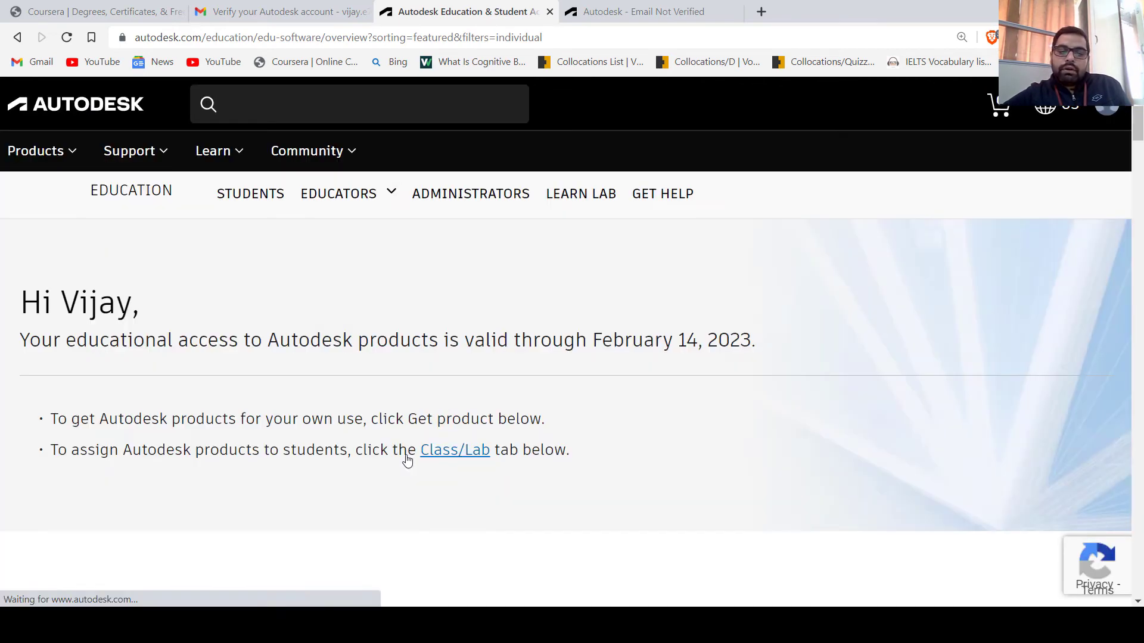
scroll(389, 341, down, 2)
scroll(389, 341, up, 2)
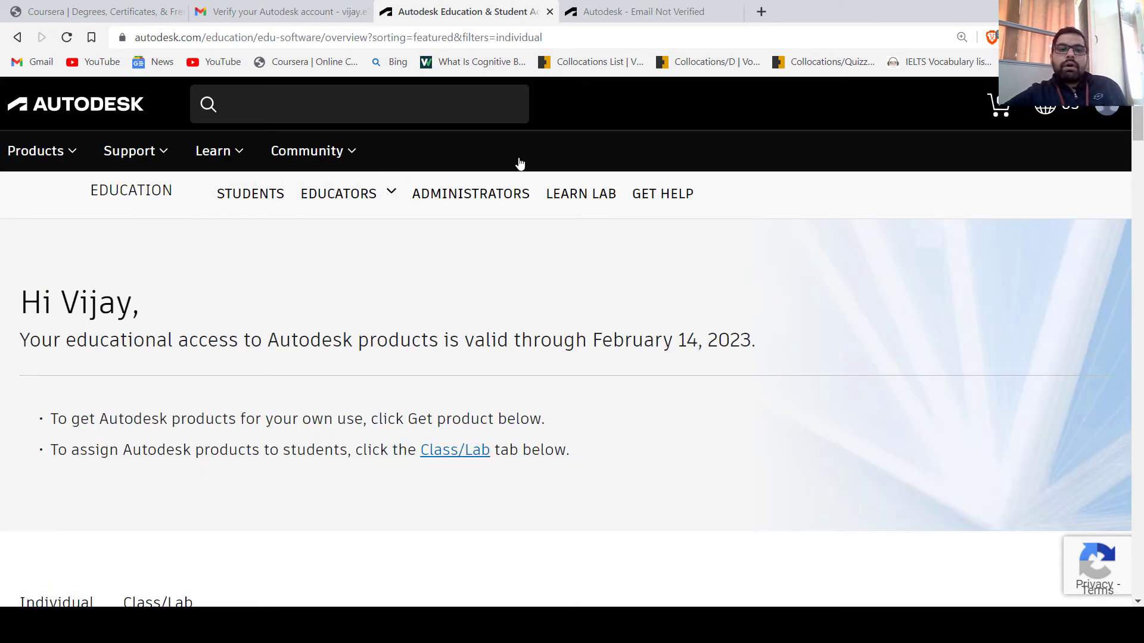
Google 'autocad for students' and open the Autodesk Education & Student Access result
click(529, 36)
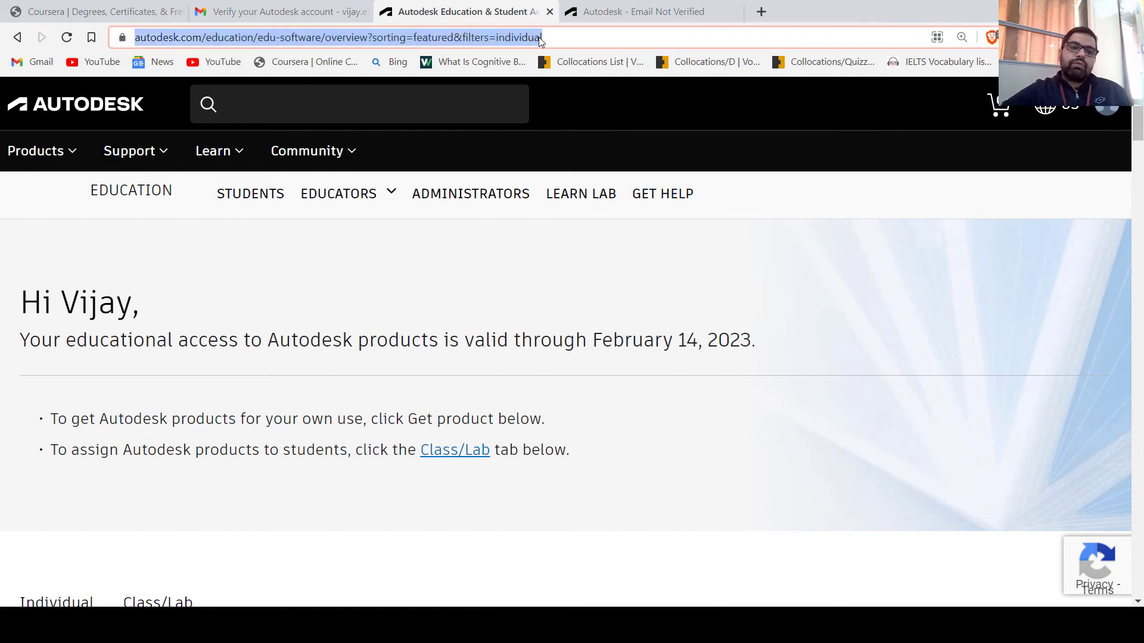
text(autocad )
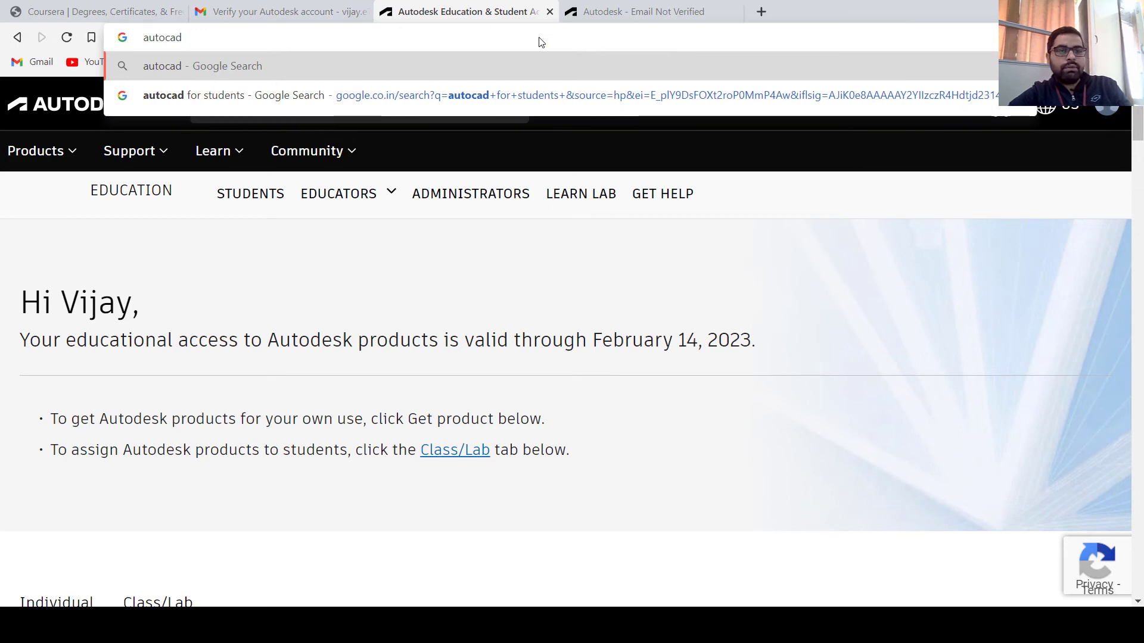
text(for students)
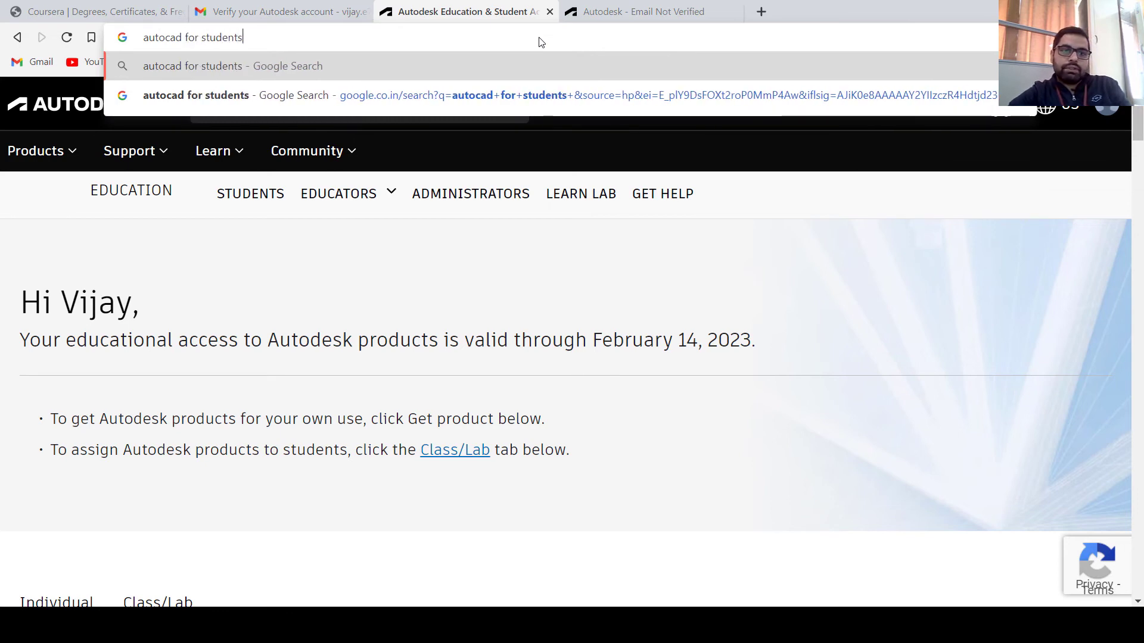
key(Return)
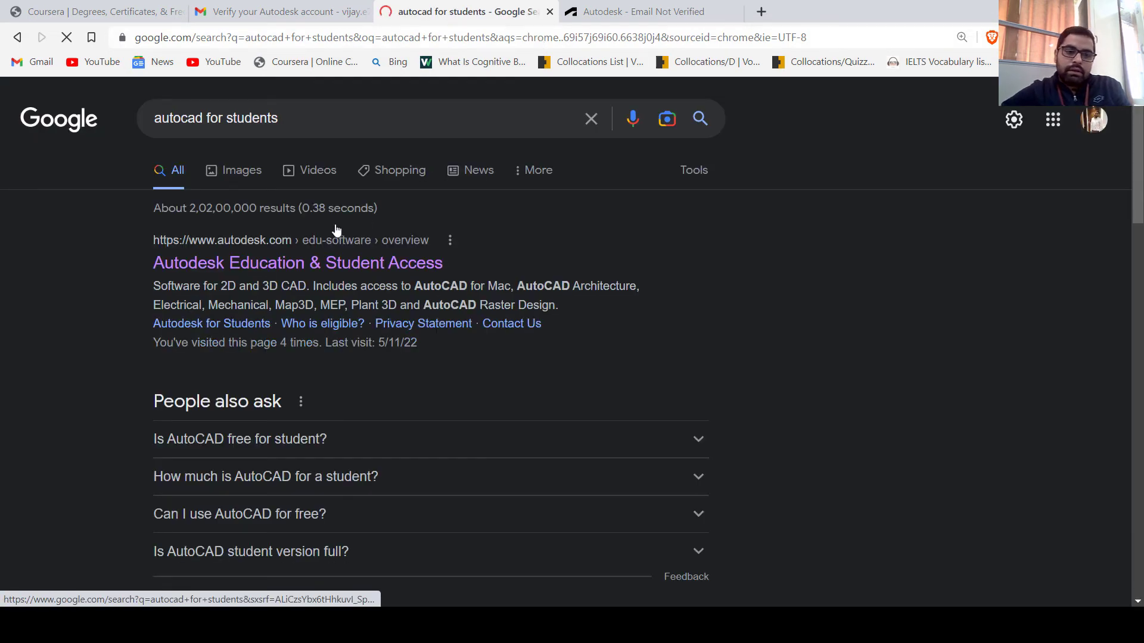
click(310, 262)
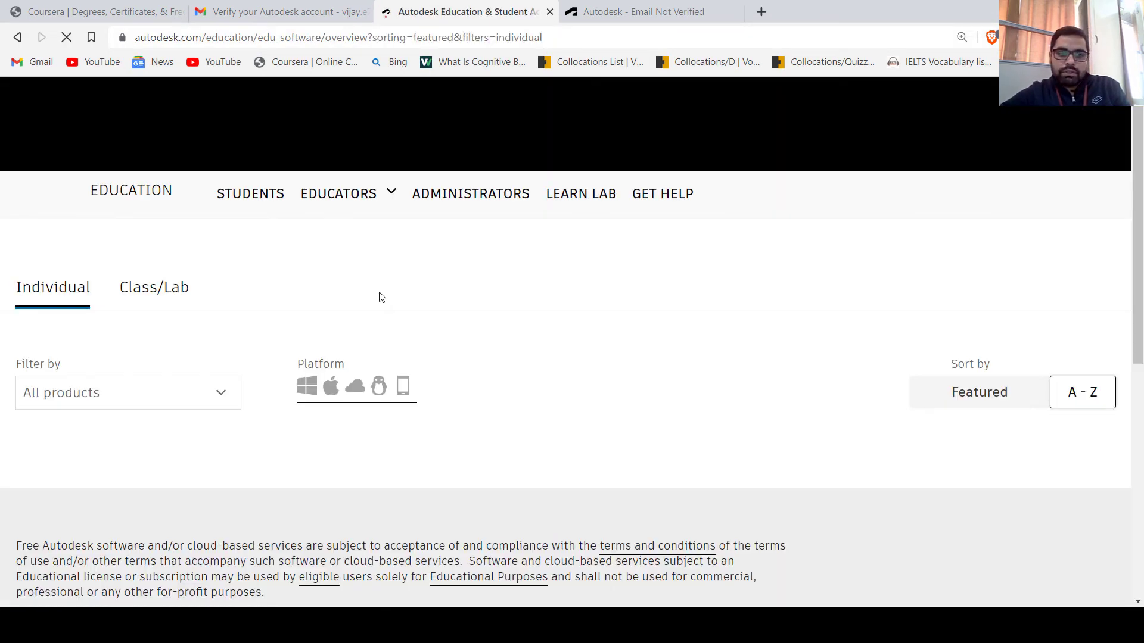
Browse the 45-product individual software listing until the AutoCAD card is visible
scroll(328, 286, down, 10)
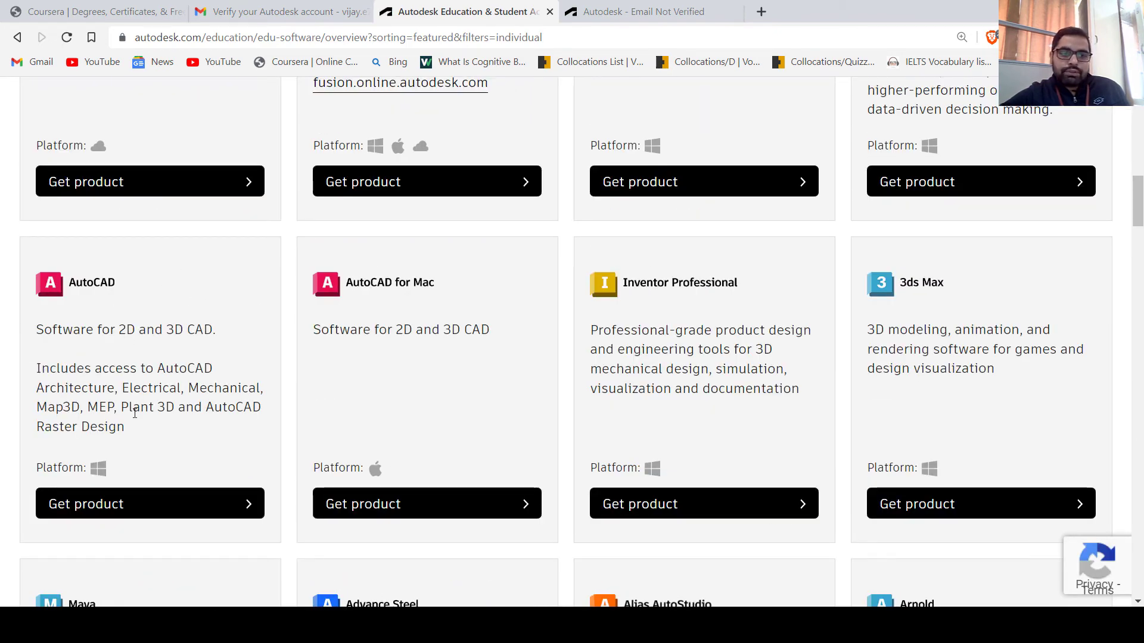
scroll(138, 404, up, 8)
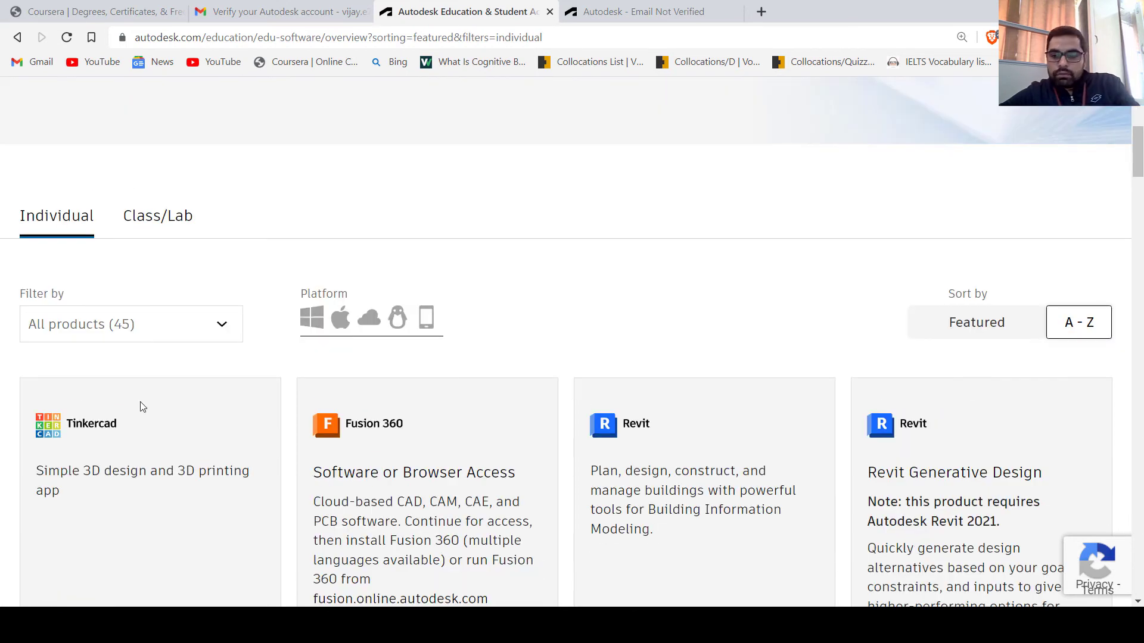
scroll(137, 405, down, 2)
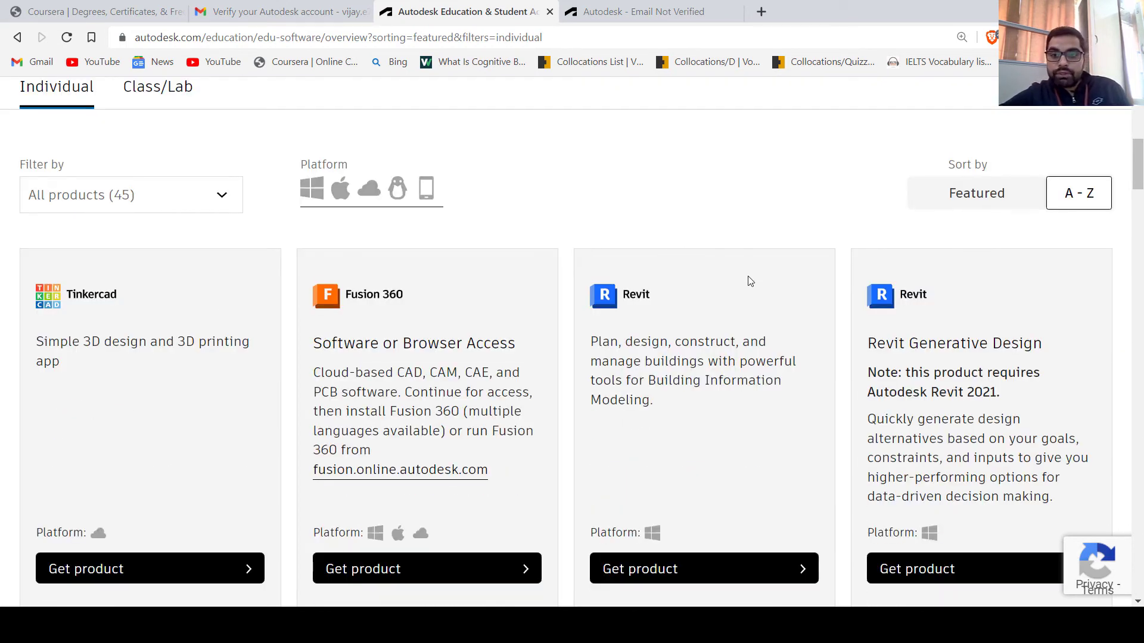
scroll(670, 300, down, 2)
scroll(673, 295, down, 6)
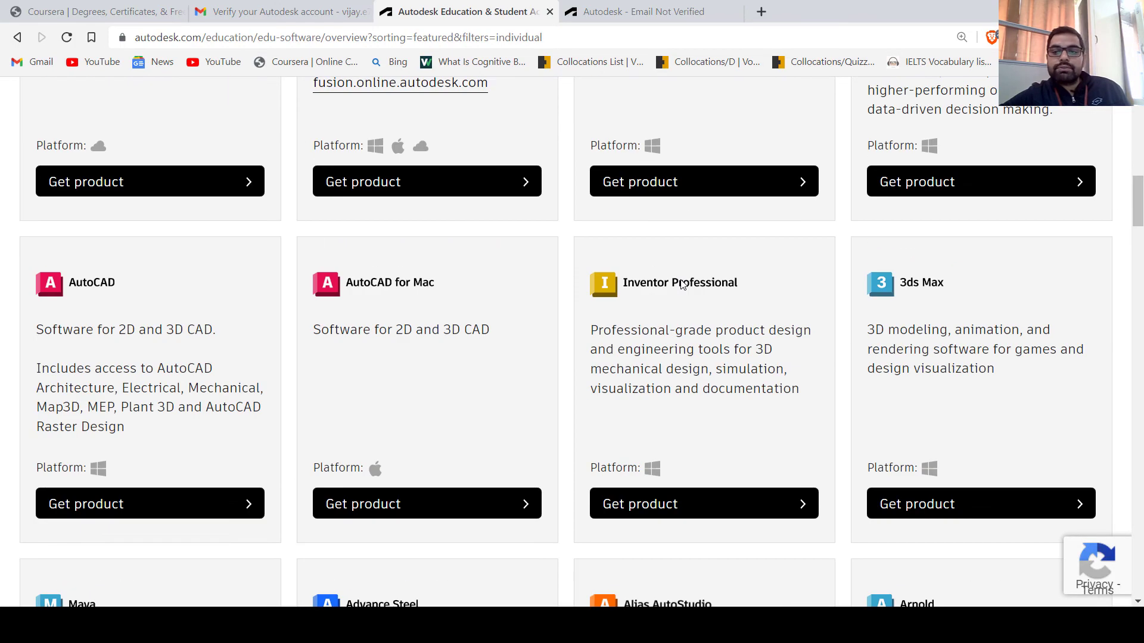
scroll(576, 320, down, 4)
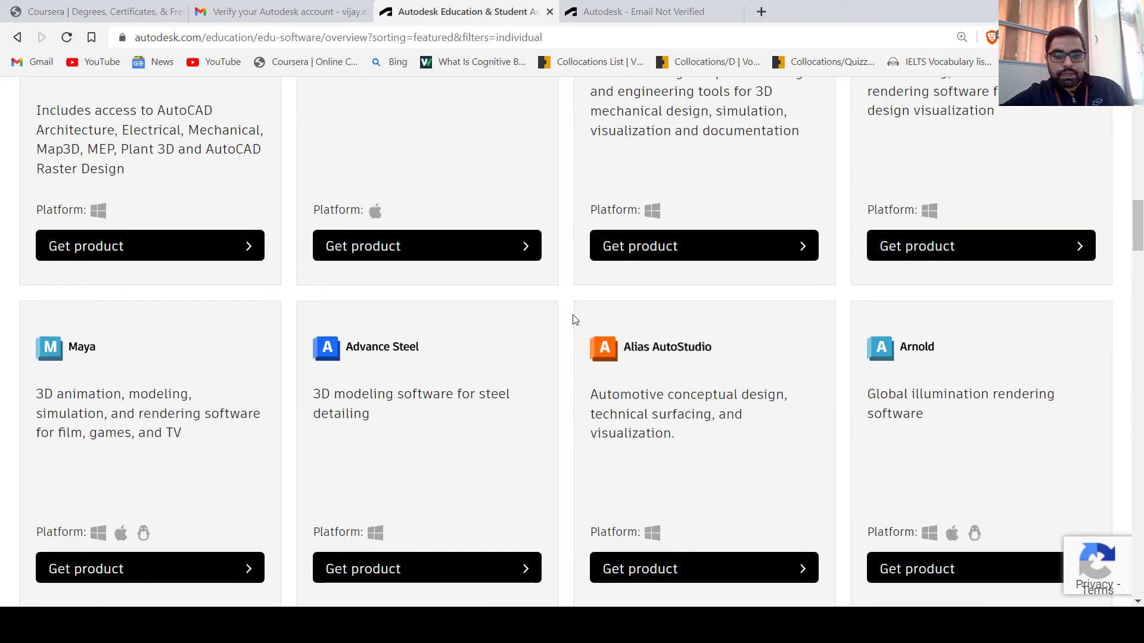
scroll(574, 319, up, 4)
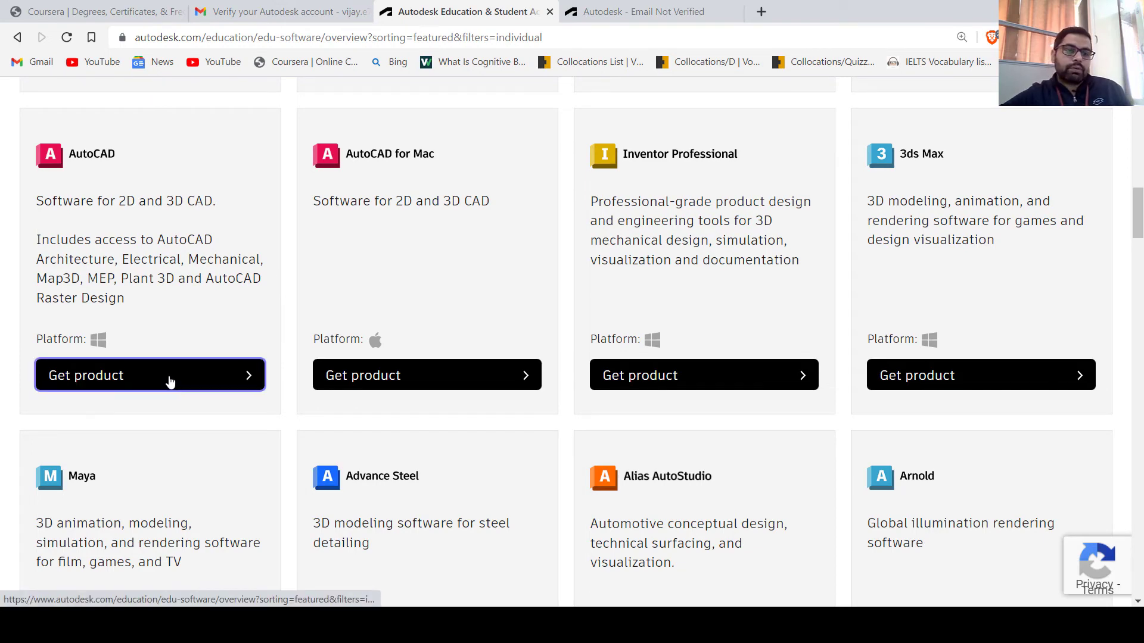
Show AutoCAD's download options and confirm Windows, version 2023 and English are selected
click(129, 384)
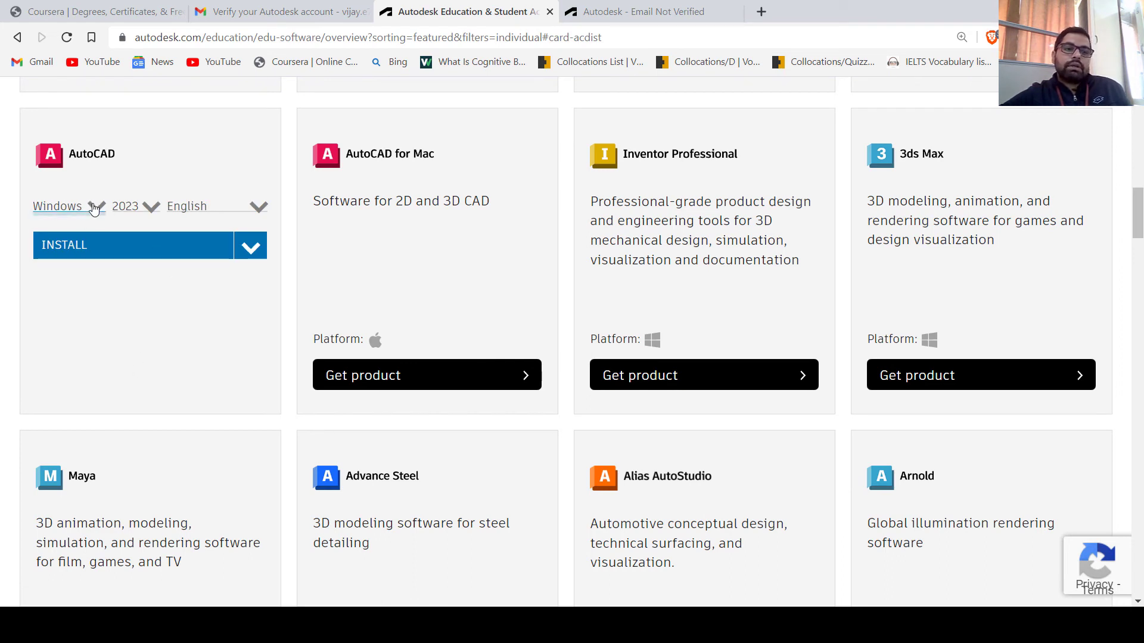
click(95, 207)
click(146, 222)
click(148, 207)
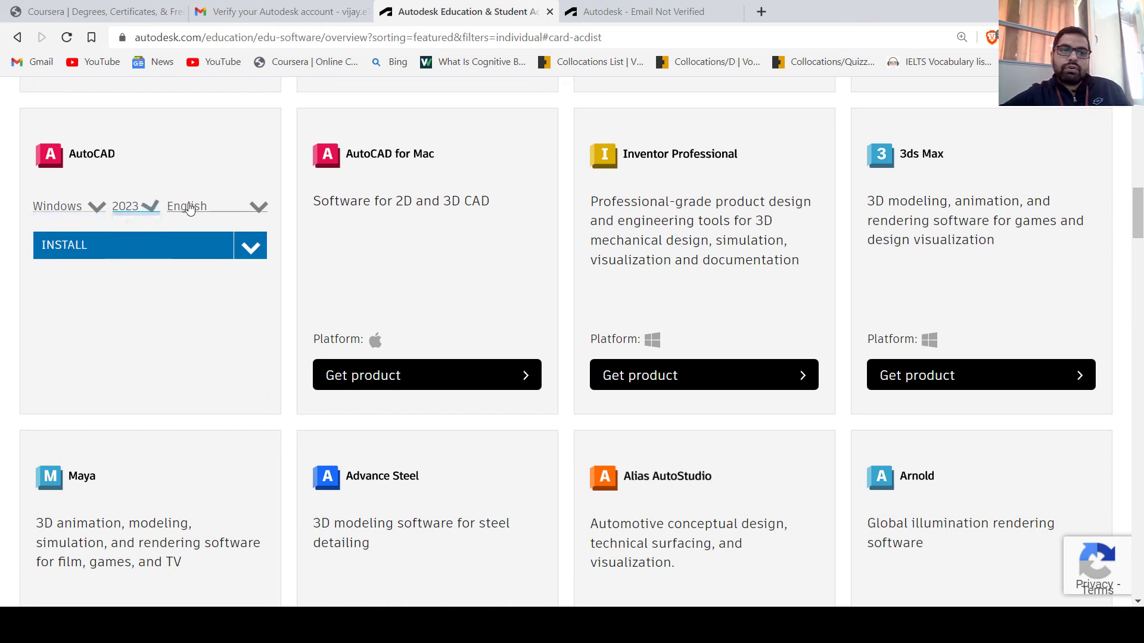
click(256, 208)
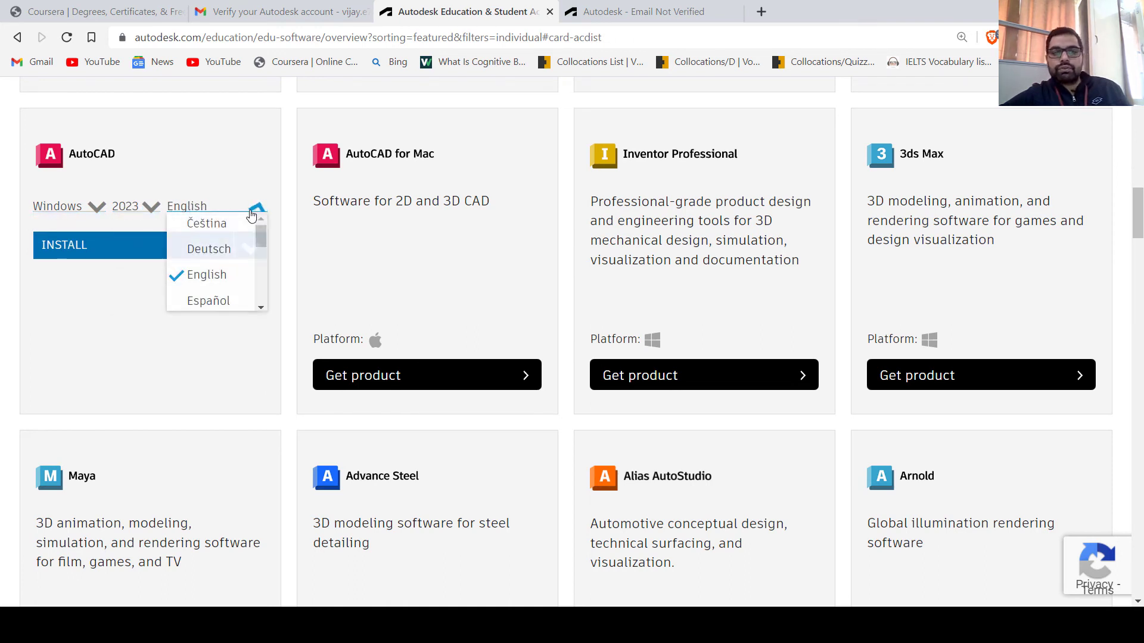
click(255, 209)
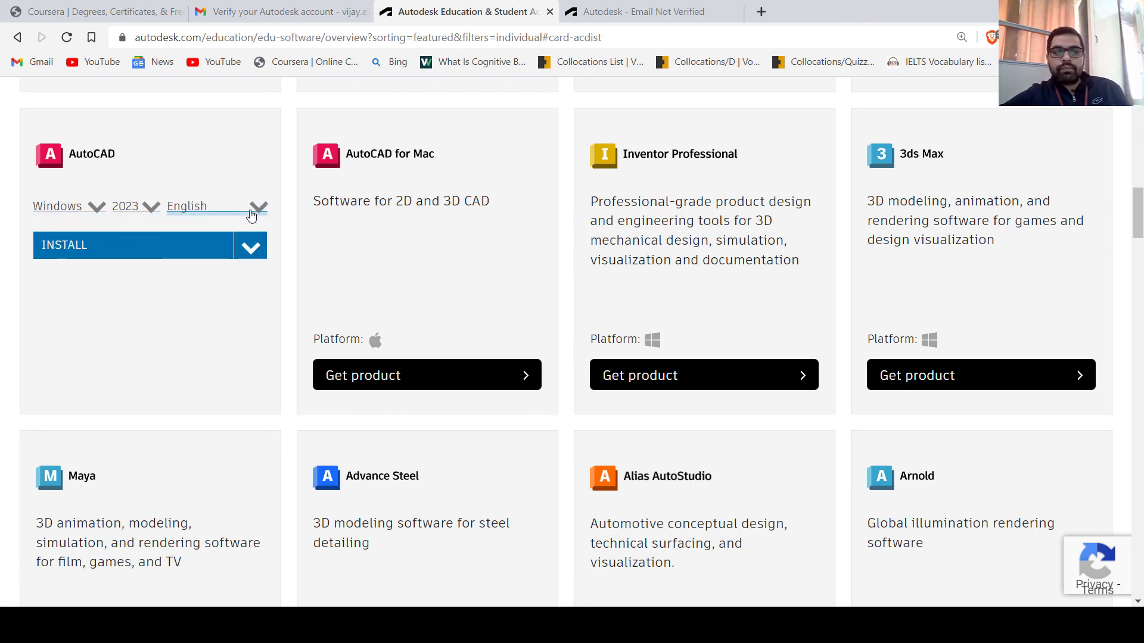
Review the Install dropdown's install and download choices, then close it
click(250, 247)
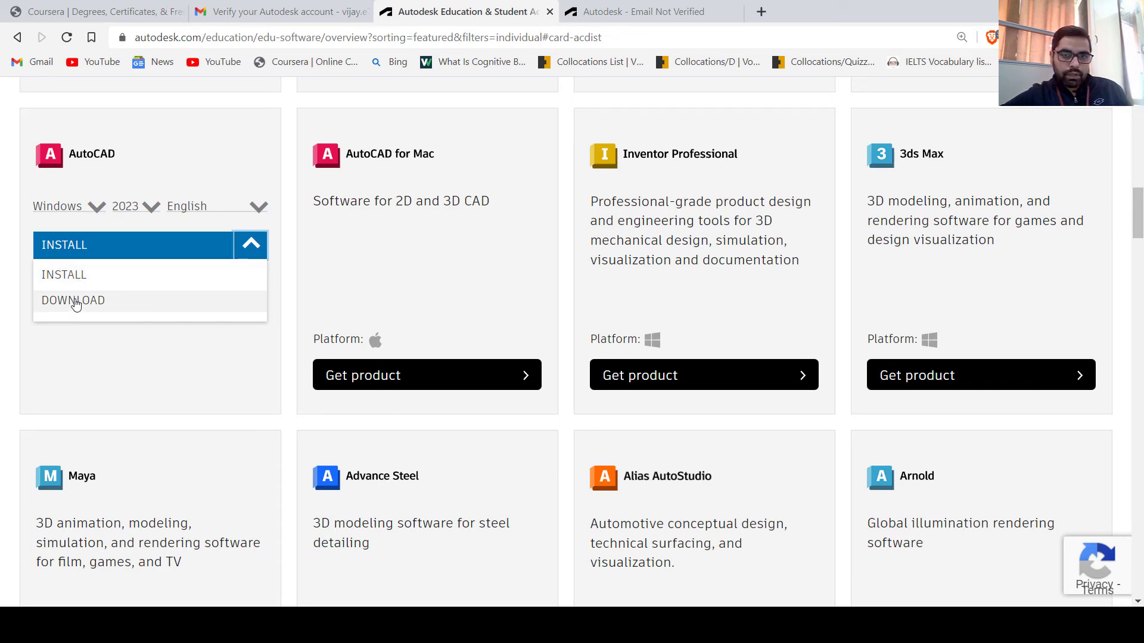
click(170, 336)
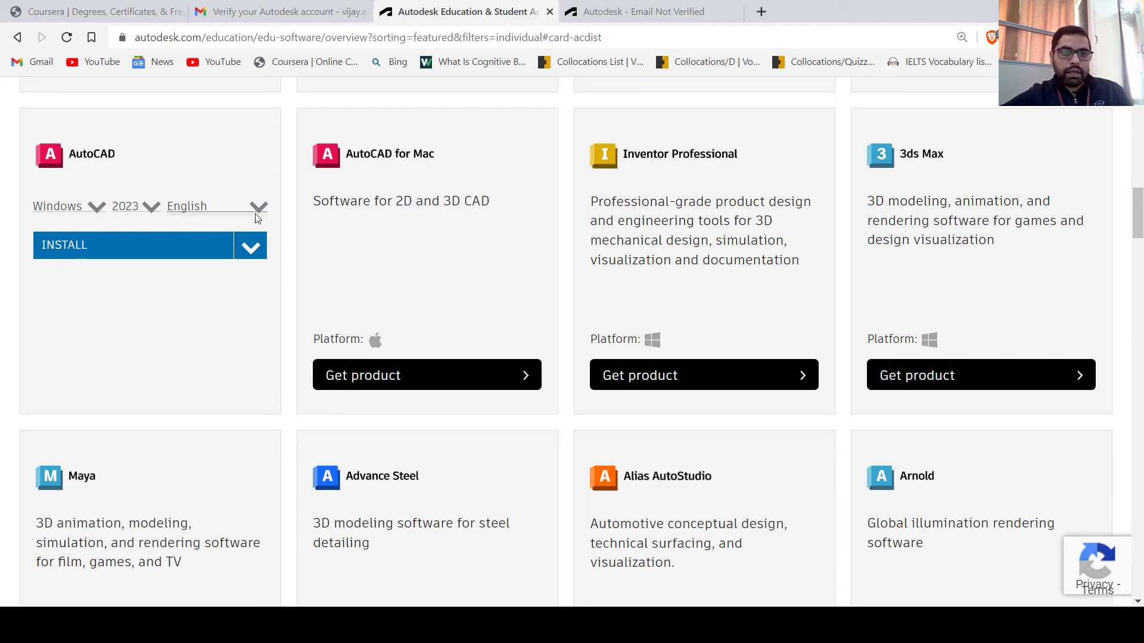
scroll(225, 298, up, 2)
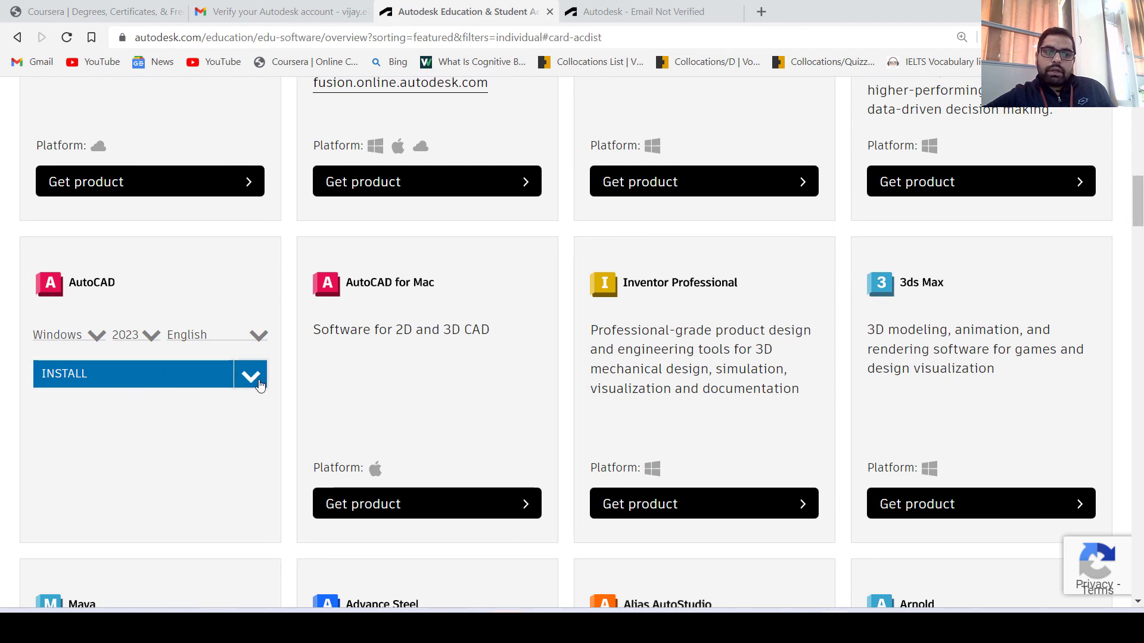
Download the full AutoCAD 2023 English Windows installer and save it to Downloads
click(259, 386)
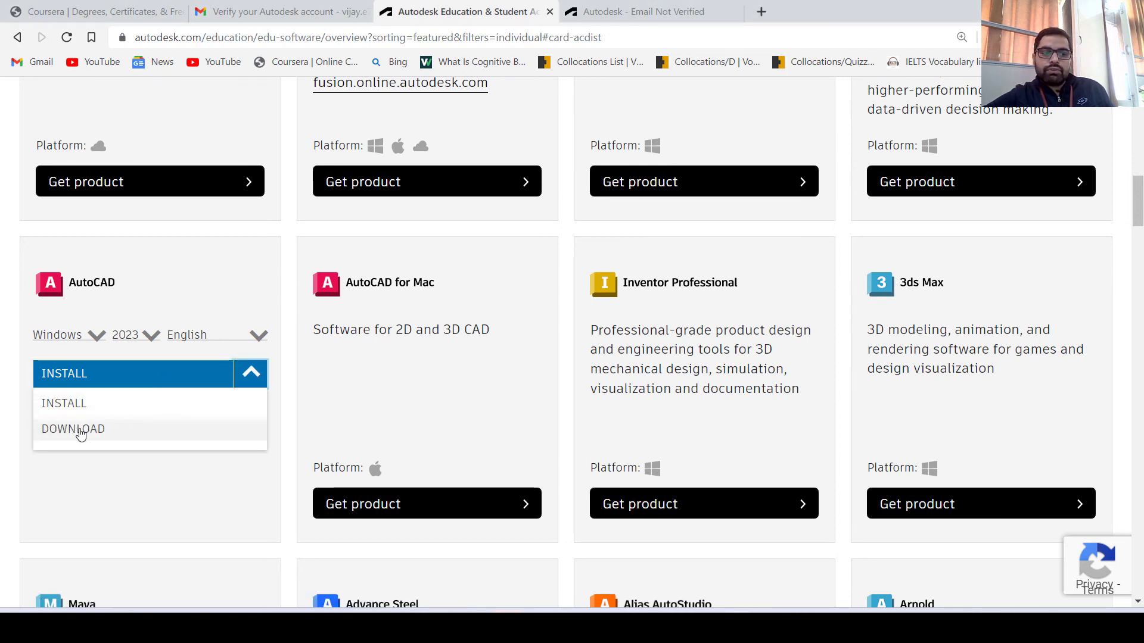
click(80, 431)
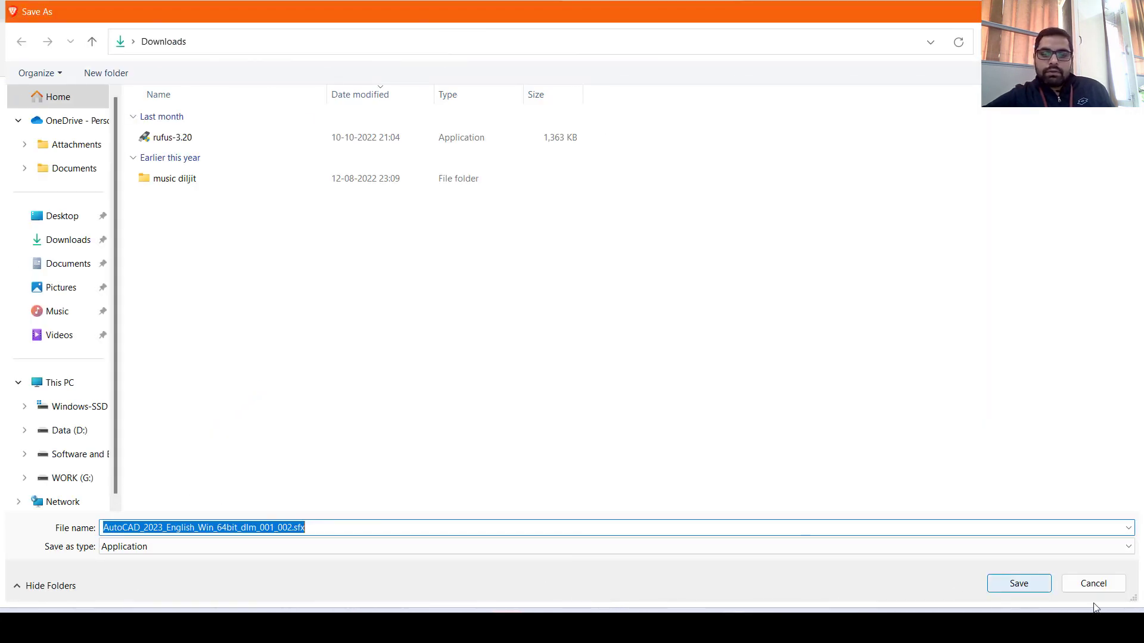
click(1034, 584)
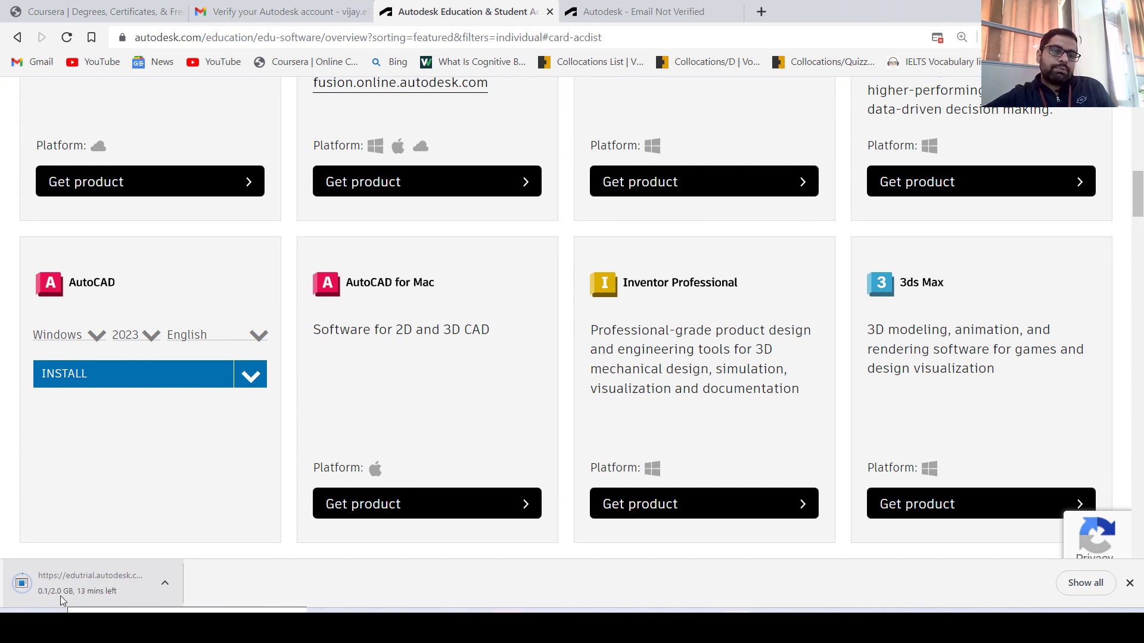
Accept Autodesk's terms and save the AutoCAD 2023 web installer to Downloads
click(124, 380)
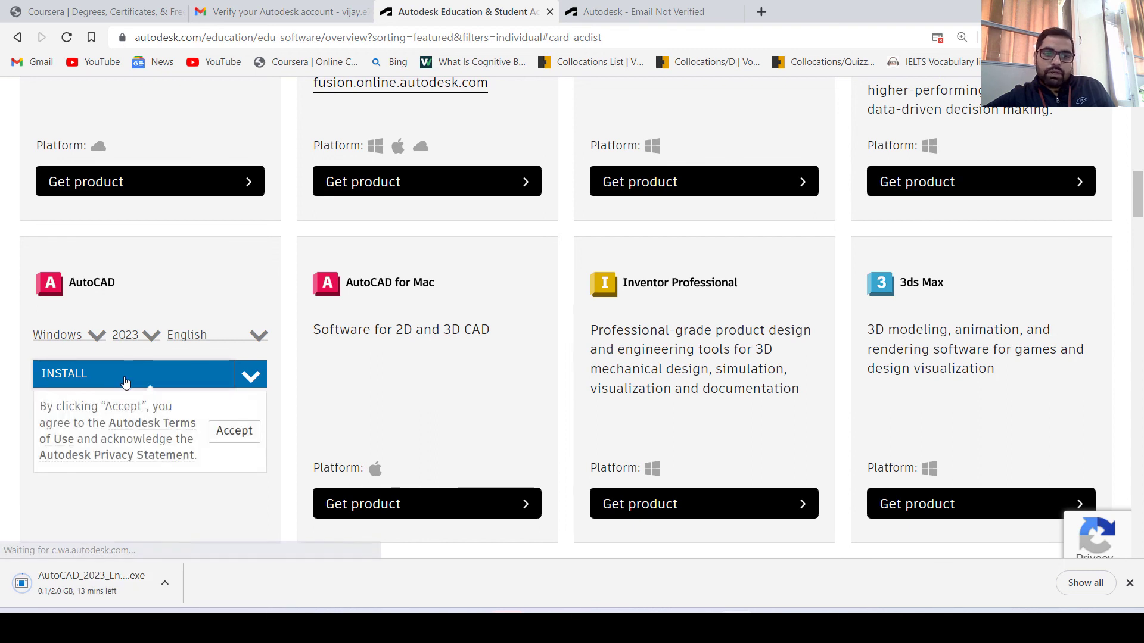
click(232, 431)
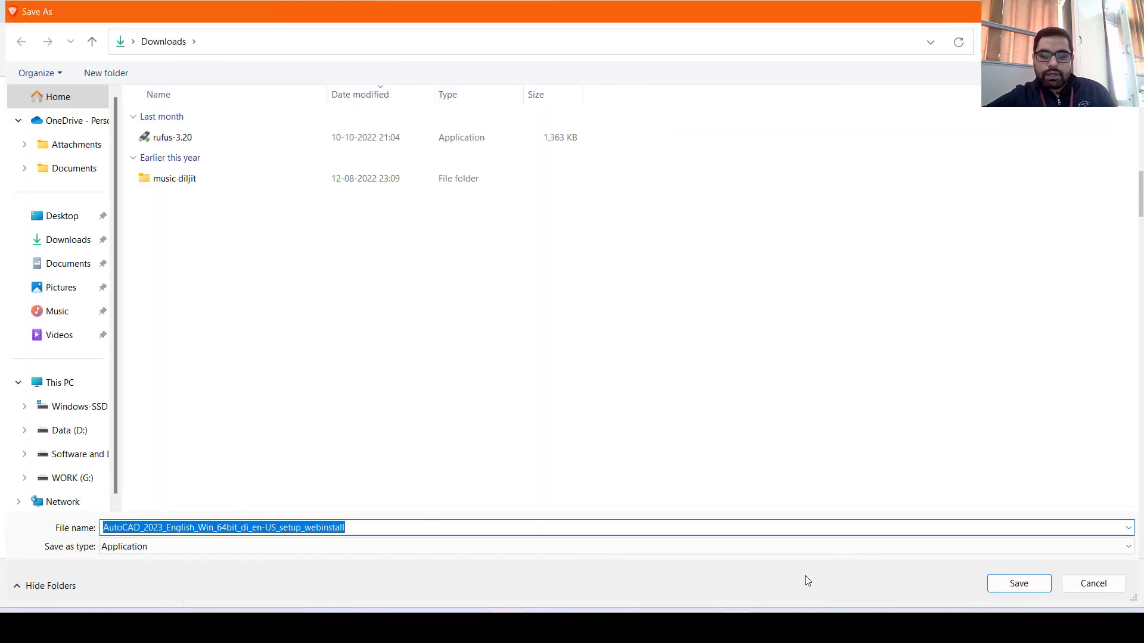
click(1019, 585)
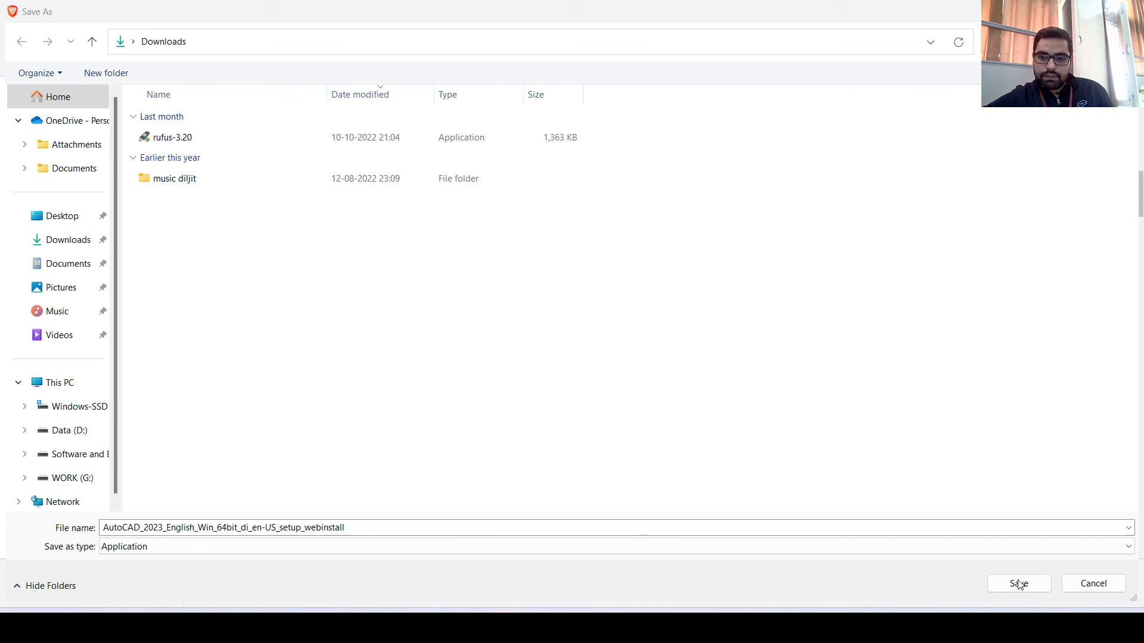
click(959, 588)
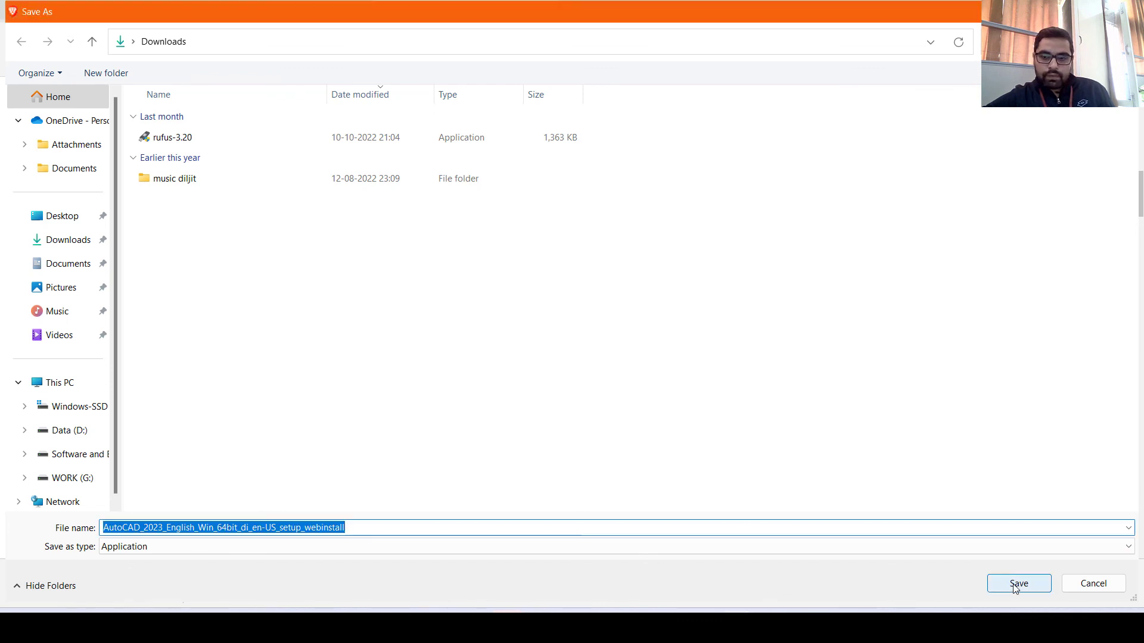
click(1018, 585)
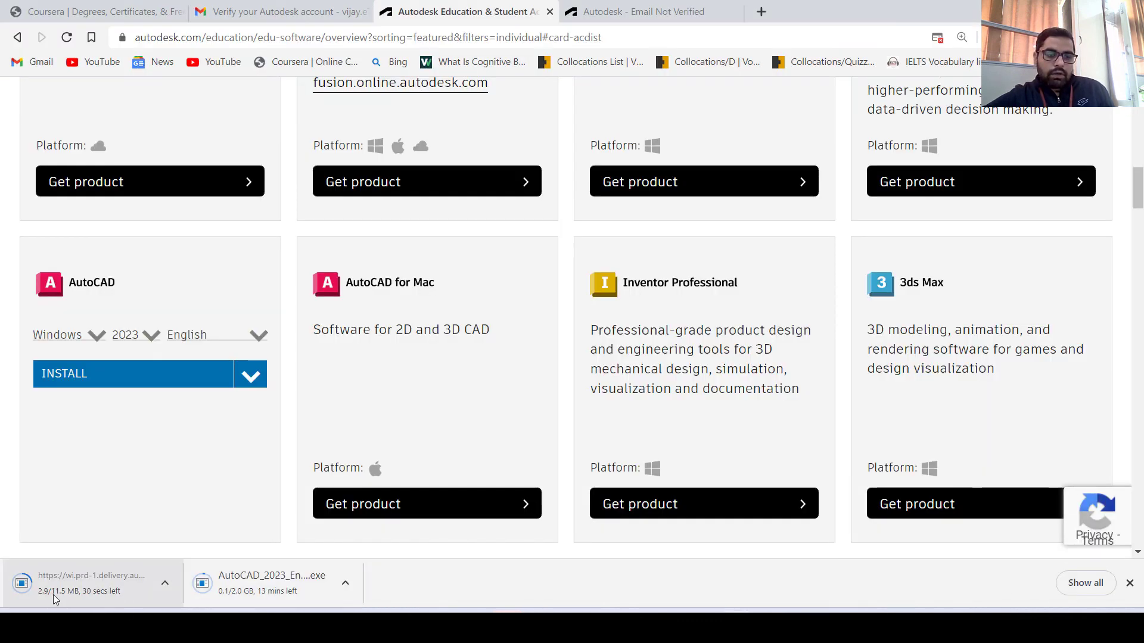